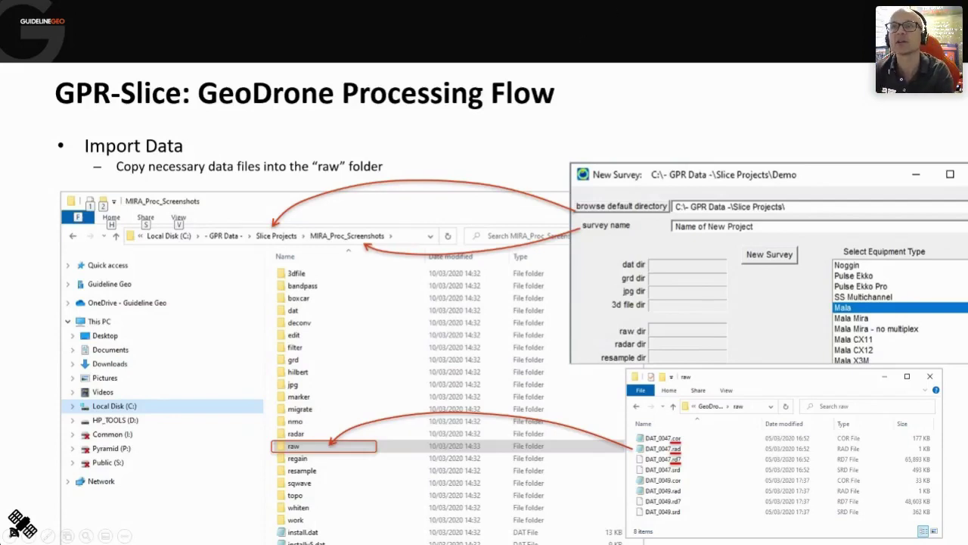
- Advance to the Create New Info File slide, end the slide show and switch to GPR-SLICE
{"action": "left_click", "coordinate": [635, 37]}
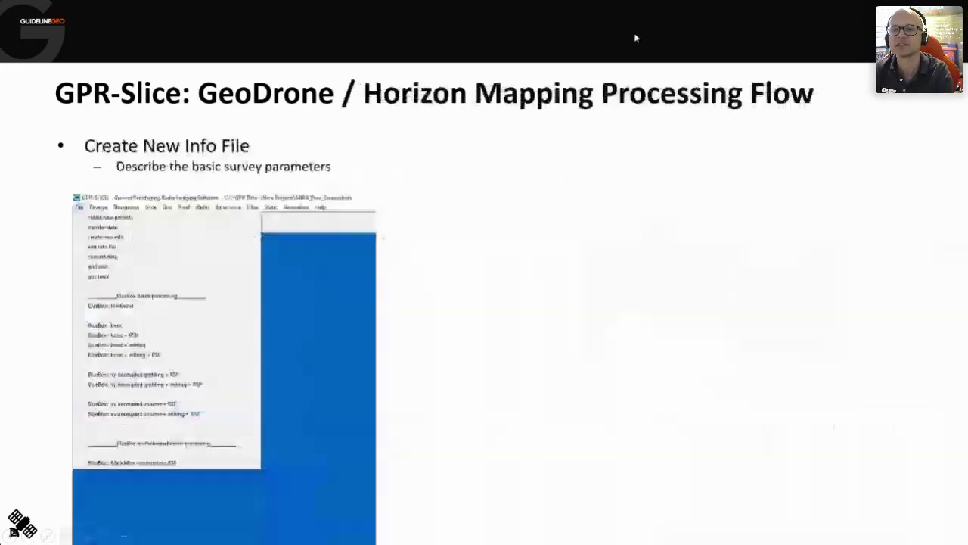
{"action": "key", "text": "Escape"}
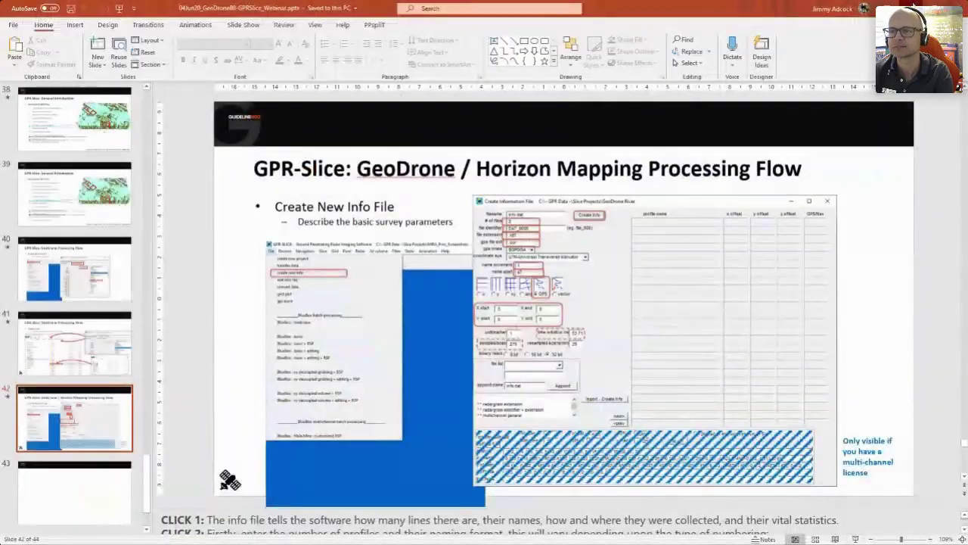
{"action": "key", "text": "alt+Tab"}
{"action": "left_click", "coordinate": [308, 13]}
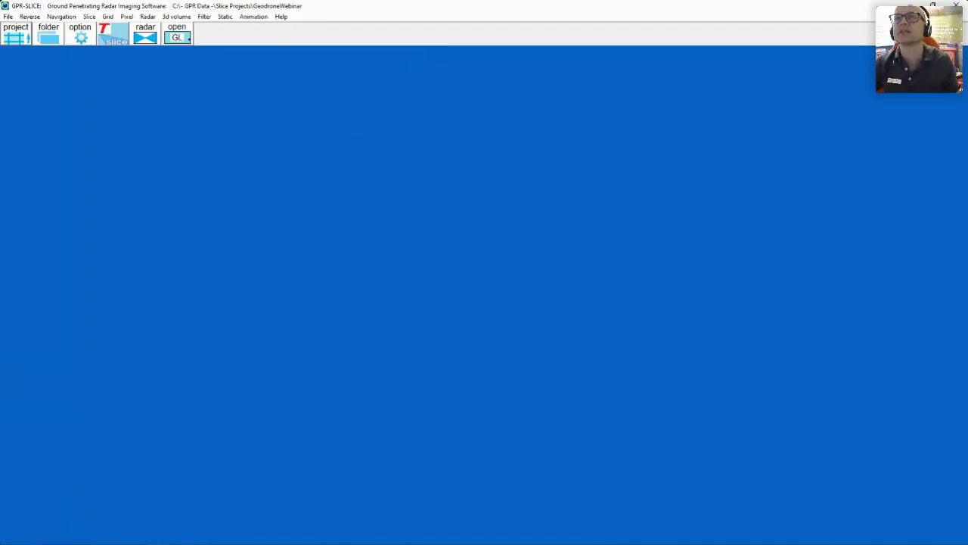
- Open info.dat for editing and update its time window and samples per scan from the MALA header of DAT_0047.rd7
{"action": "left_click", "coordinate": [9, 16]}
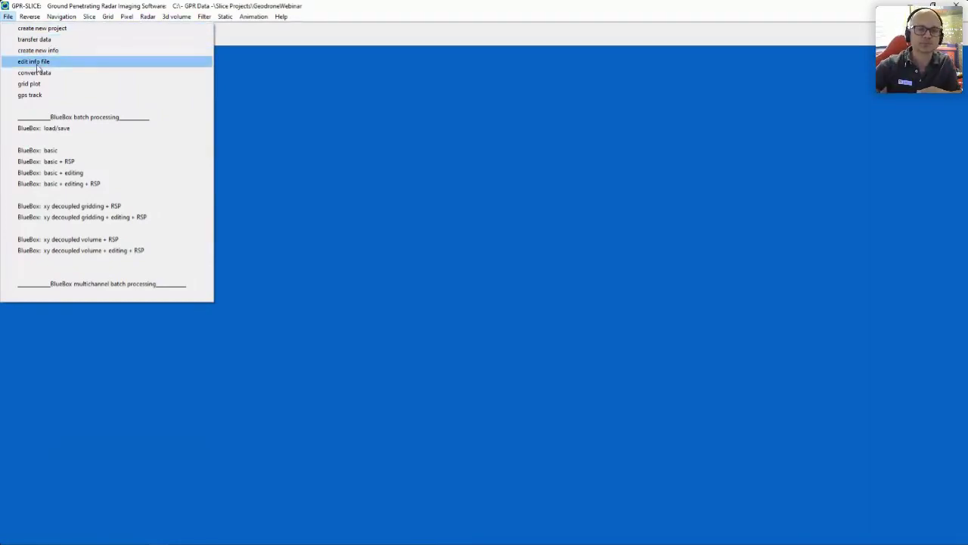
{"action": "left_click", "coordinate": [37, 62]}
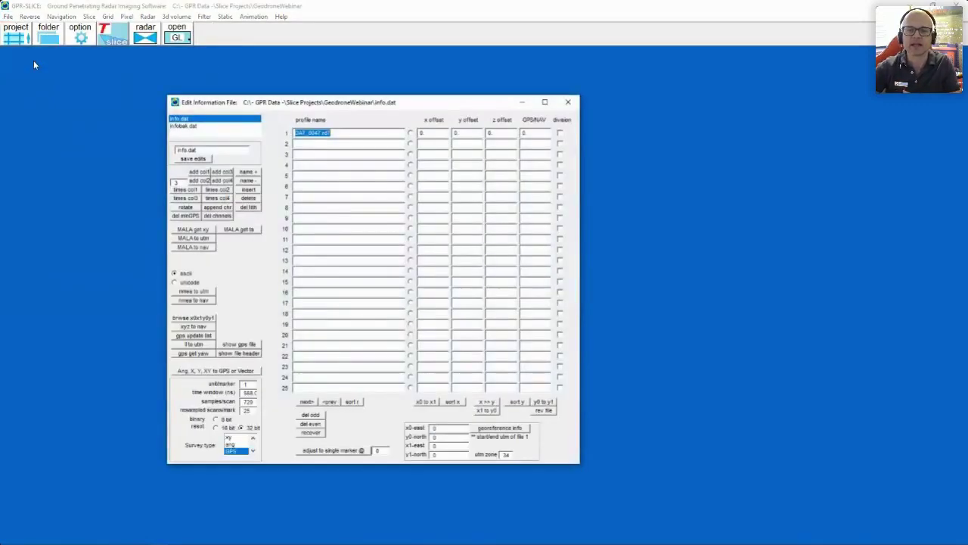
{"action": "left_click_drag", "start_coordinate": [304, 106], "coordinate": [339, 127]}
{"action": "left_click", "coordinate": [393, 125]}
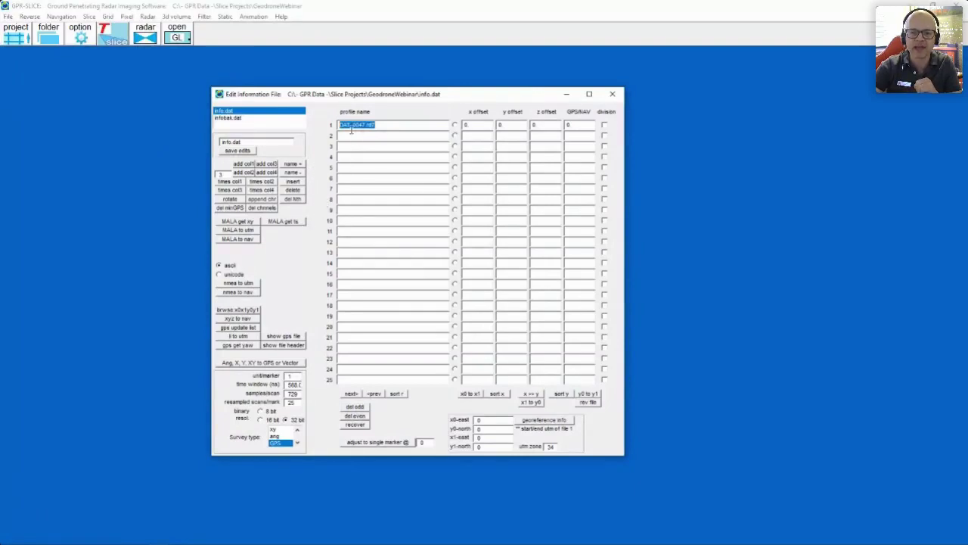
{"action": "left_click", "coordinate": [299, 221]}
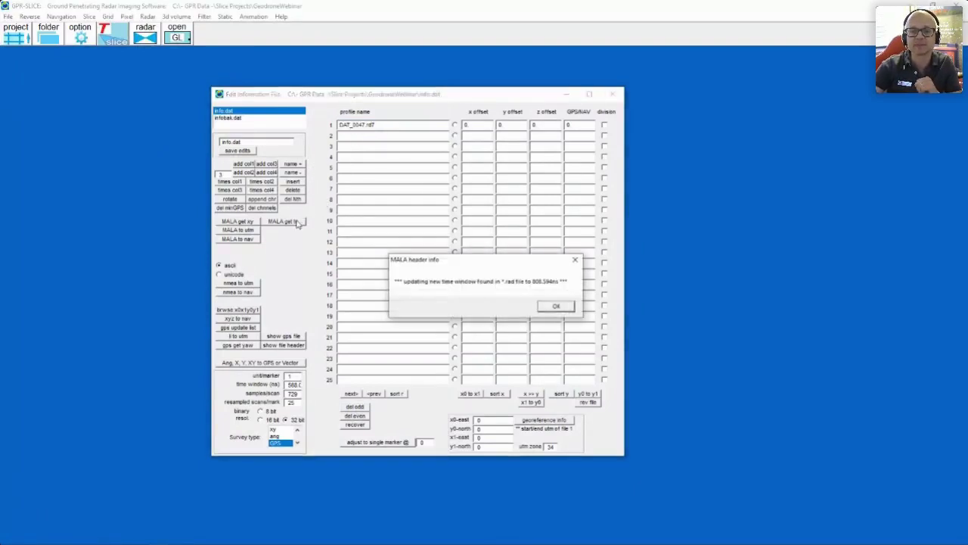
{"action": "left_click", "coordinate": [556, 307]}
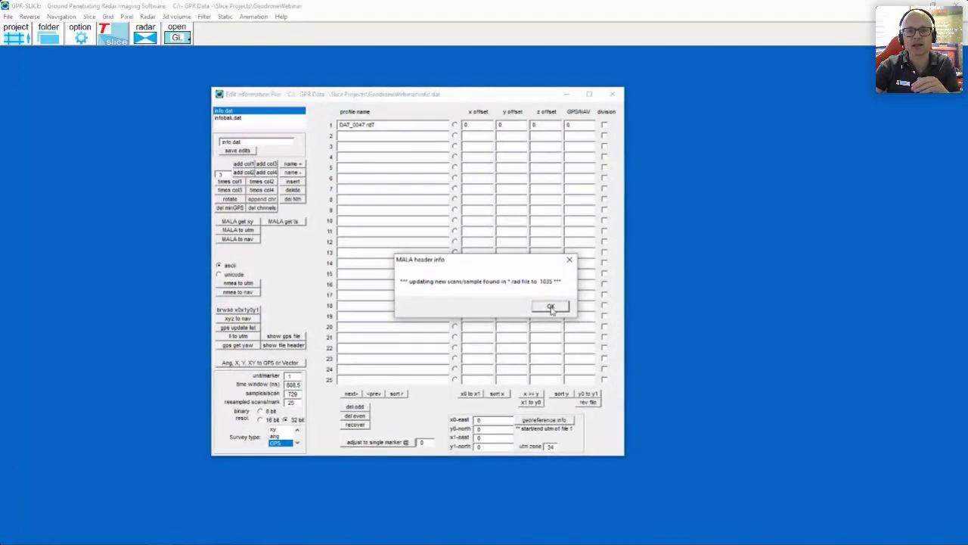
{"action": "left_click", "coordinate": [551, 307]}
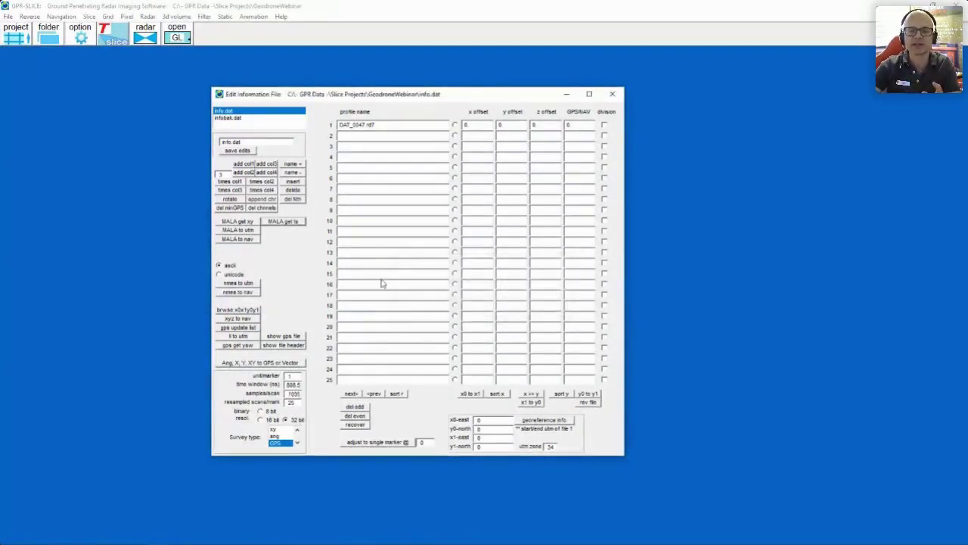
- Convert the MALA GPS data to UTM navigation files, save the edits to info.dat and close the information file editor
{"action": "left_click", "coordinate": [255, 230]}
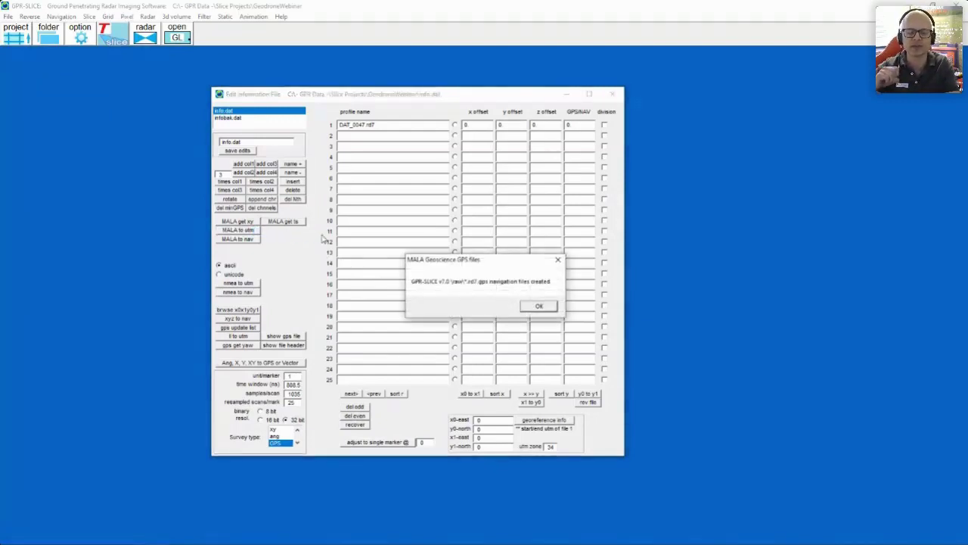
{"action": "left_click", "coordinate": [539, 306]}
{"action": "left_click", "coordinate": [559, 313]}
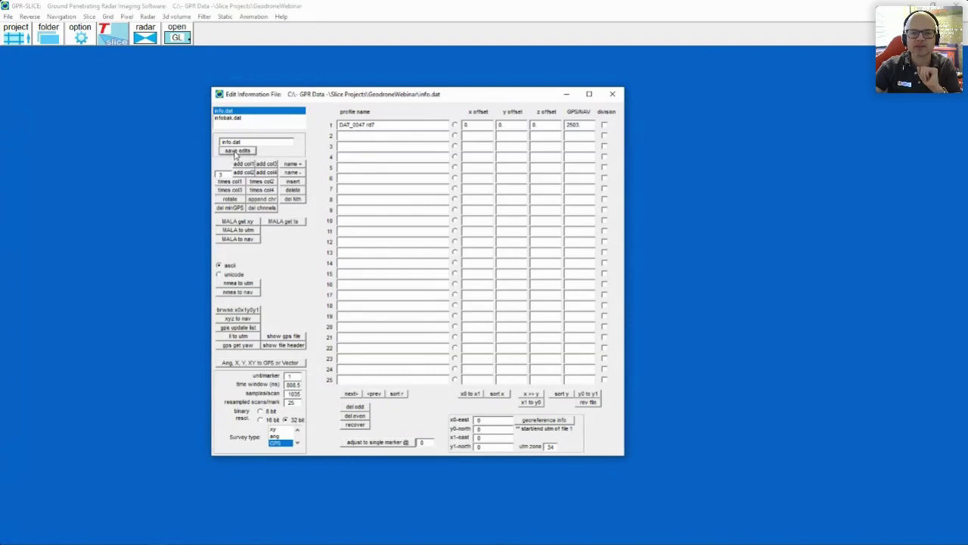
{"action": "left_click", "coordinate": [613, 95]}
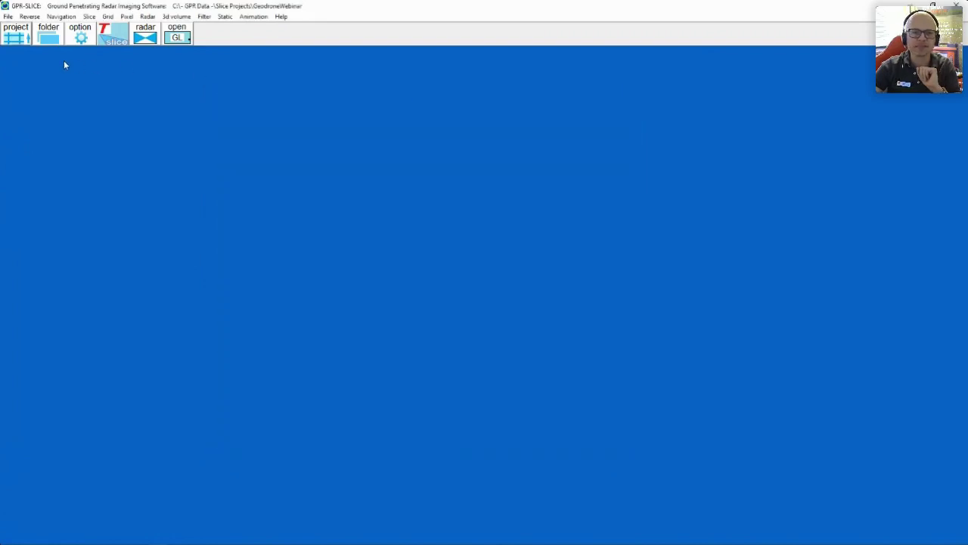
- Open the GPS track map and export the track as DXF and KMZ files
{"action": "left_click", "coordinate": [8, 16]}
{"action": "left_click", "coordinate": [25, 95]}
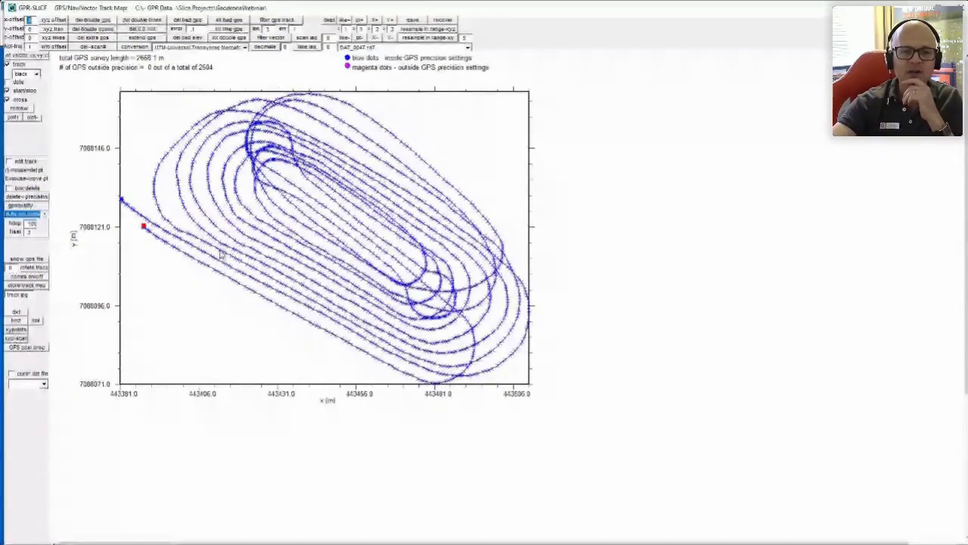
{"action": "left_click", "coordinate": [21, 312]}
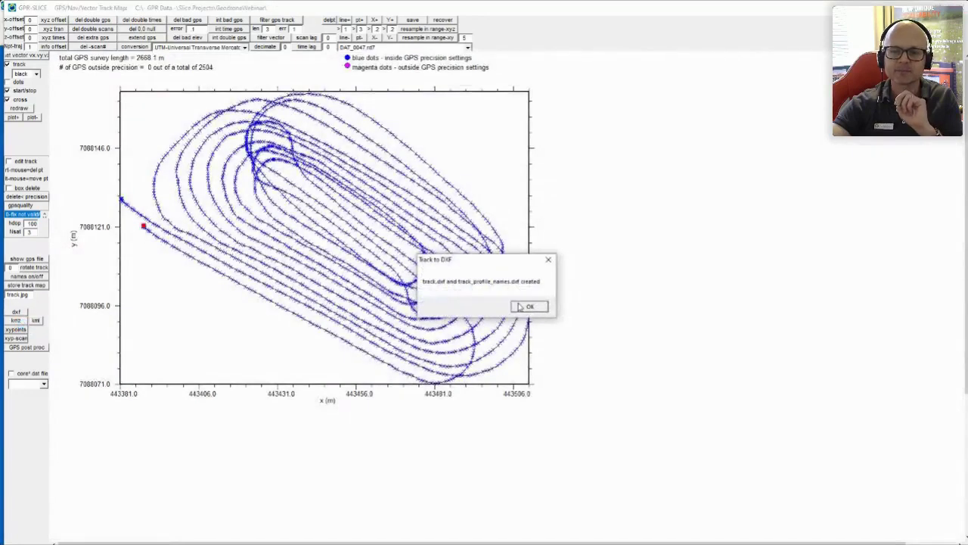
{"action": "left_click", "coordinate": [529, 306]}
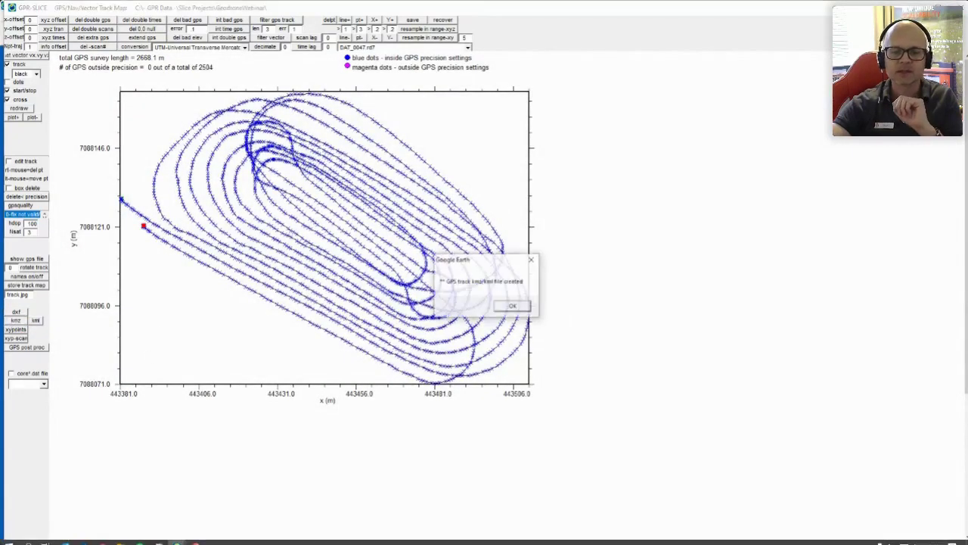
{"action": "left_click", "coordinate": [504, 310]}
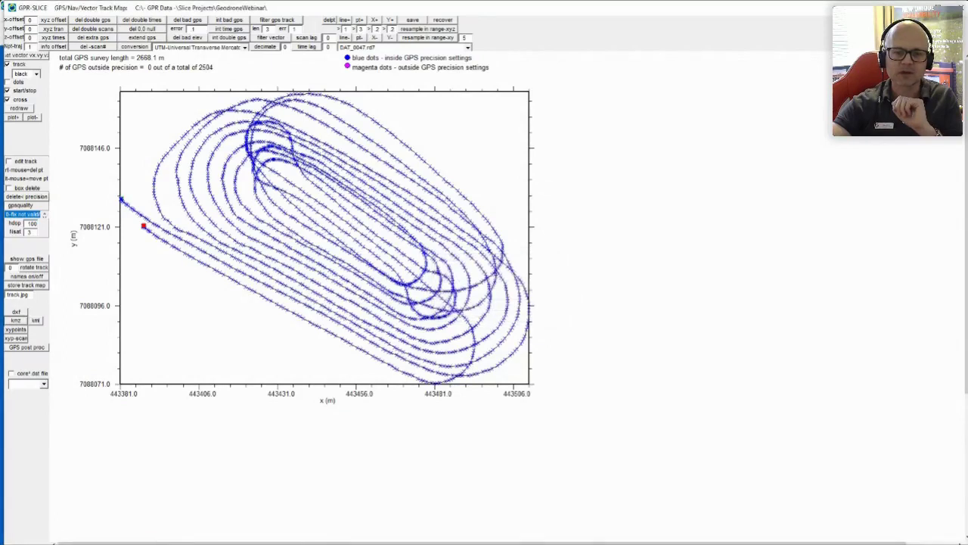
- View track.kmz from the project's jpg folder in Google Earth Pro, and exit without saving the temporary places
{"action": "left_click", "coordinate": [121, 537]}
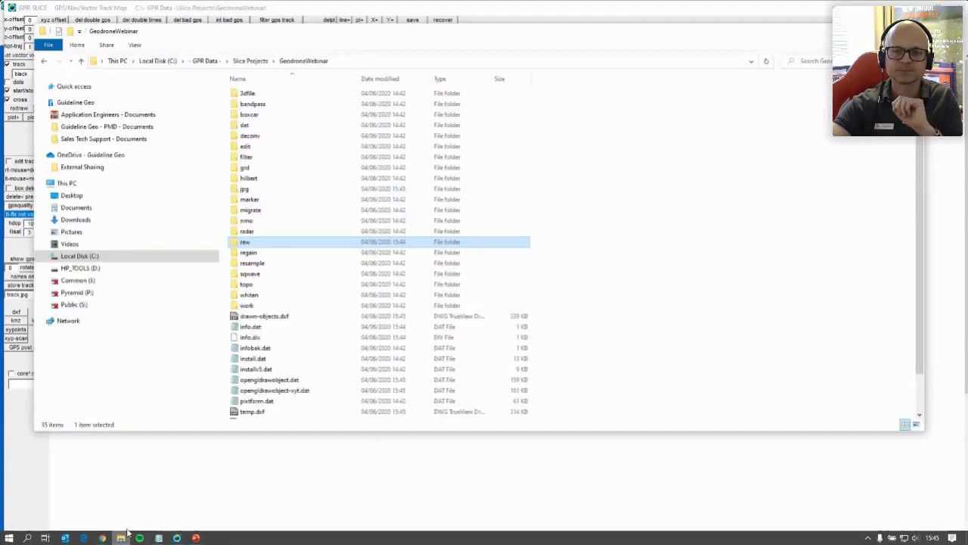
{"action": "double_click", "coordinate": [244, 190]}
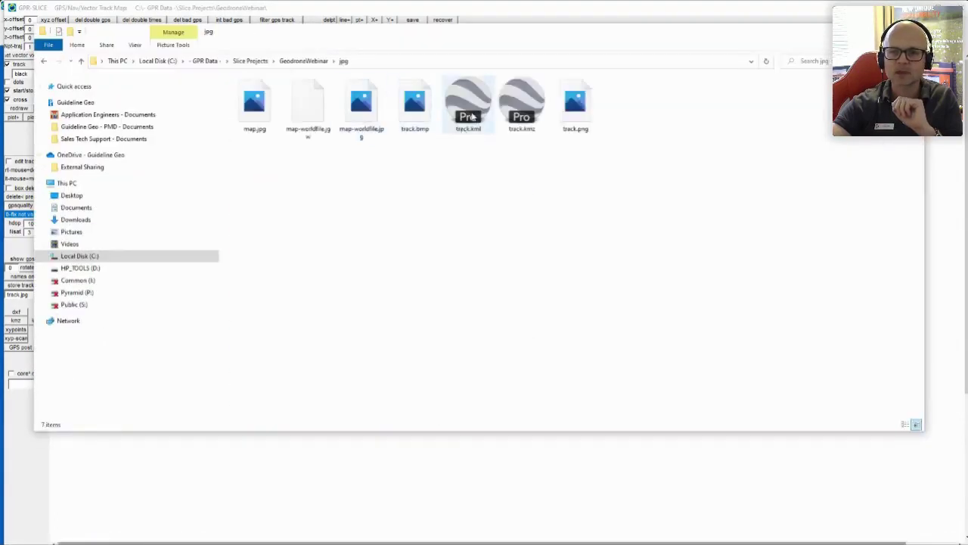
{"action": "left_click", "coordinate": [524, 112]}
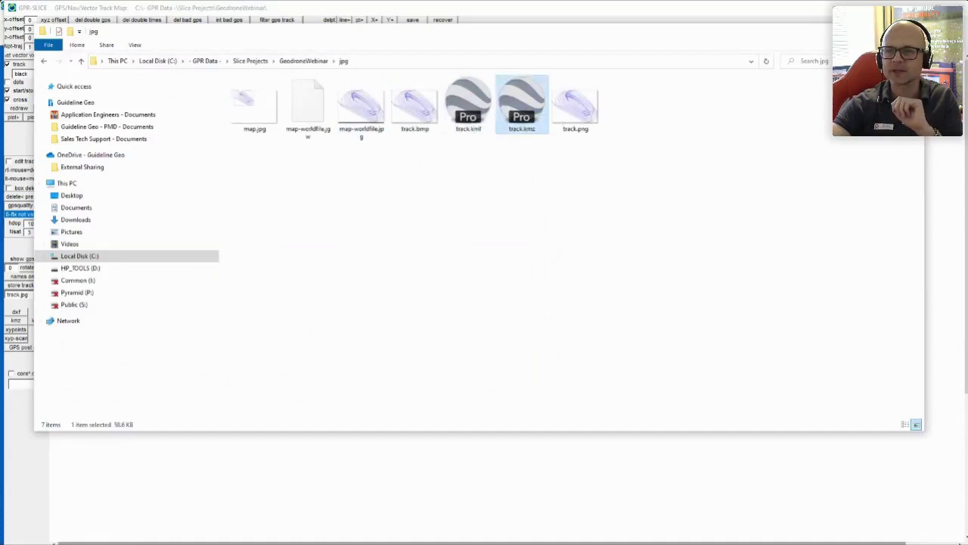
{"action": "left_click", "coordinate": [912, 9]}
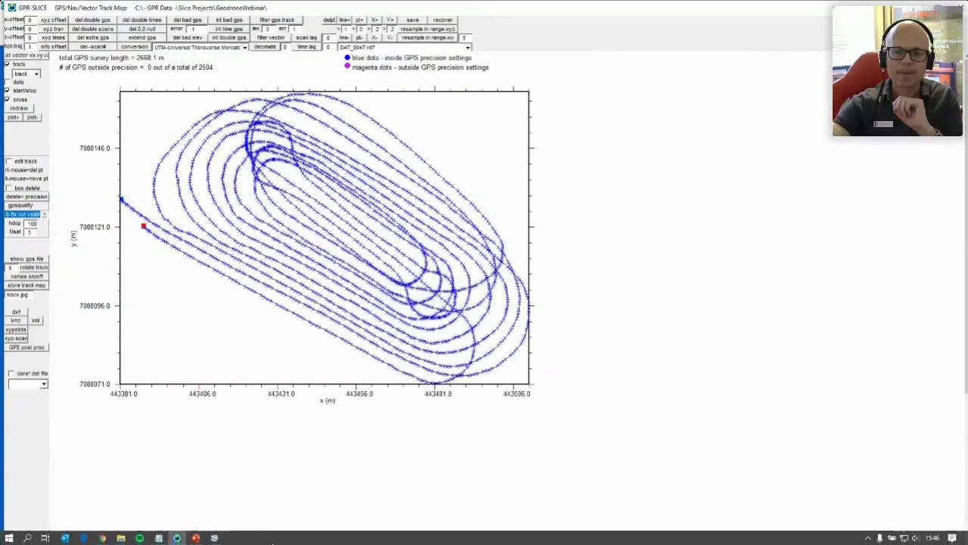
{"action": "left_click", "coordinate": [219, 538]}
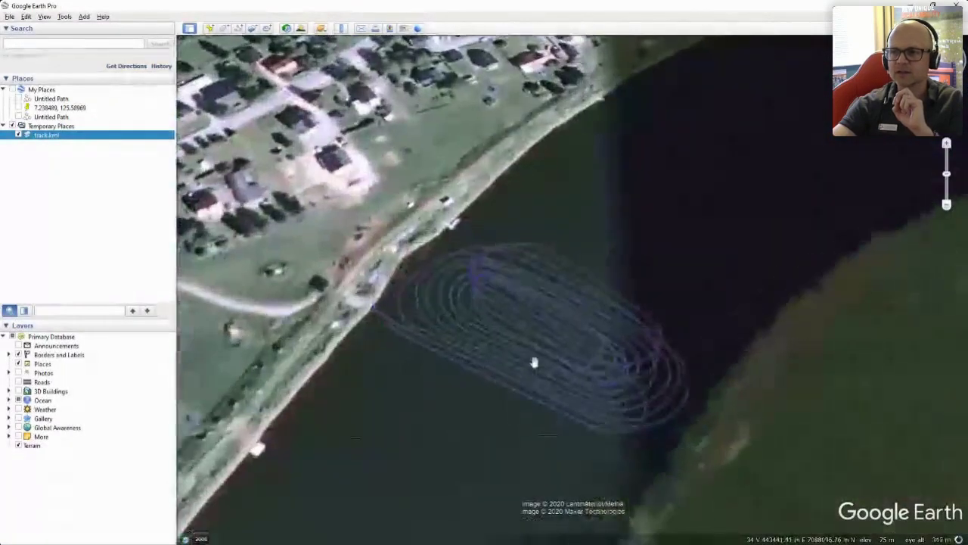
{"action": "left_click", "coordinate": [961, 5]}
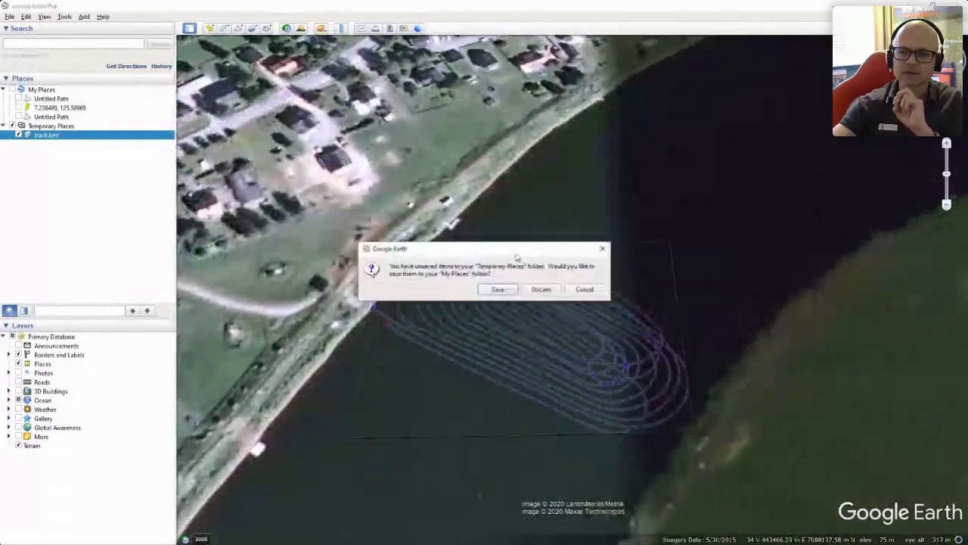
{"action": "left_click", "coordinate": [543, 290]}
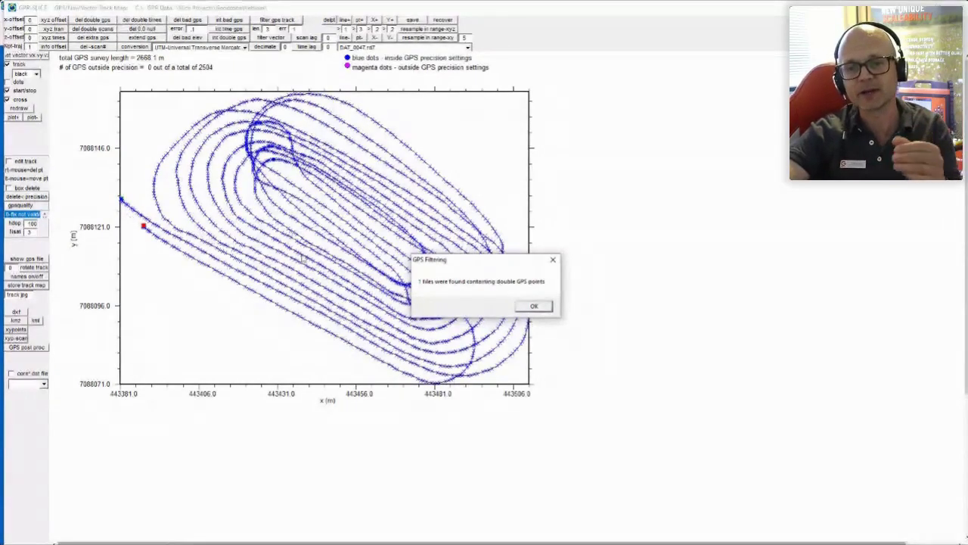
- Delete the double GPS points from the track and close the track map
{"action": "left_click", "coordinate": [549, 305]}
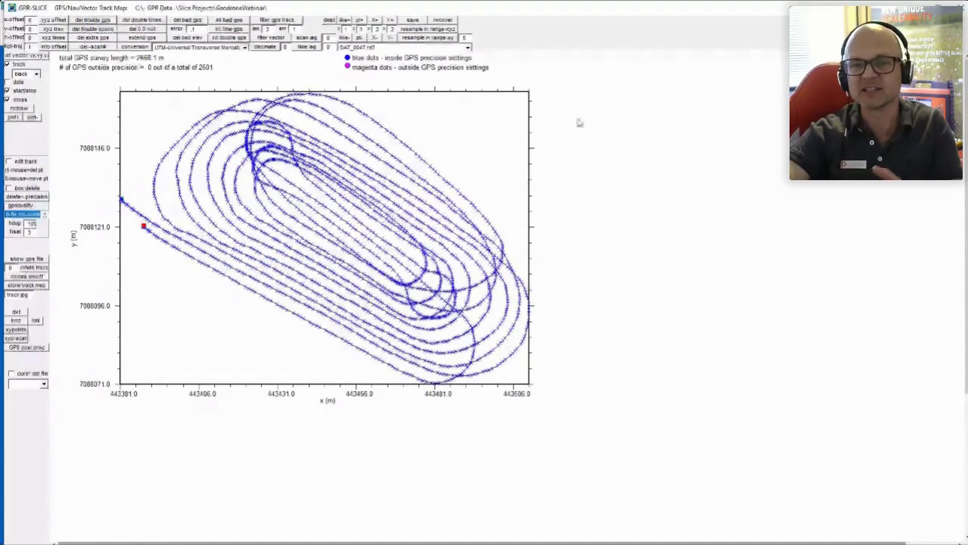
{"action": "left_click", "coordinate": [958, 6]}
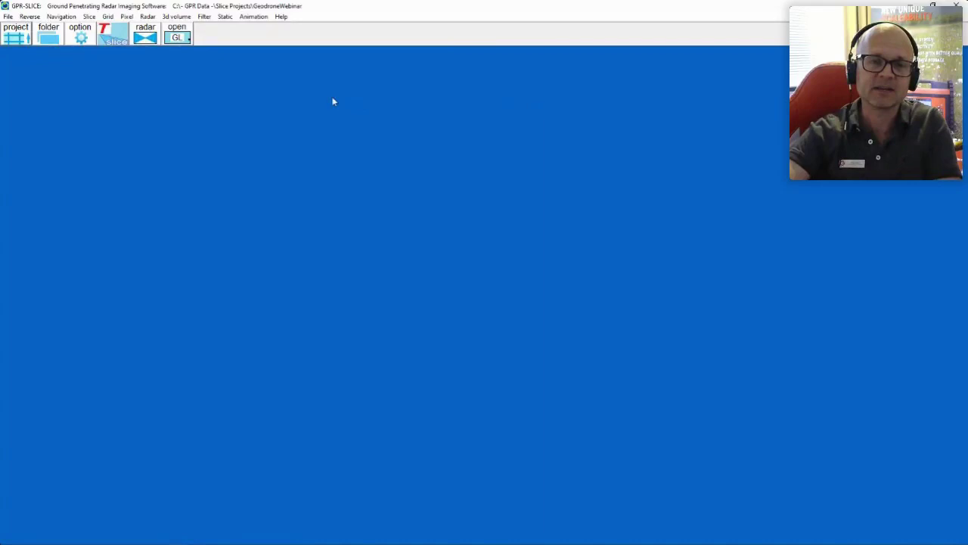
- Convert the DAT_0047.rd7 radargram with the Mala 32 to 32 option using batch gain, and close the conversion windows
{"action": "left_click", "coordinate": [7, 17]}
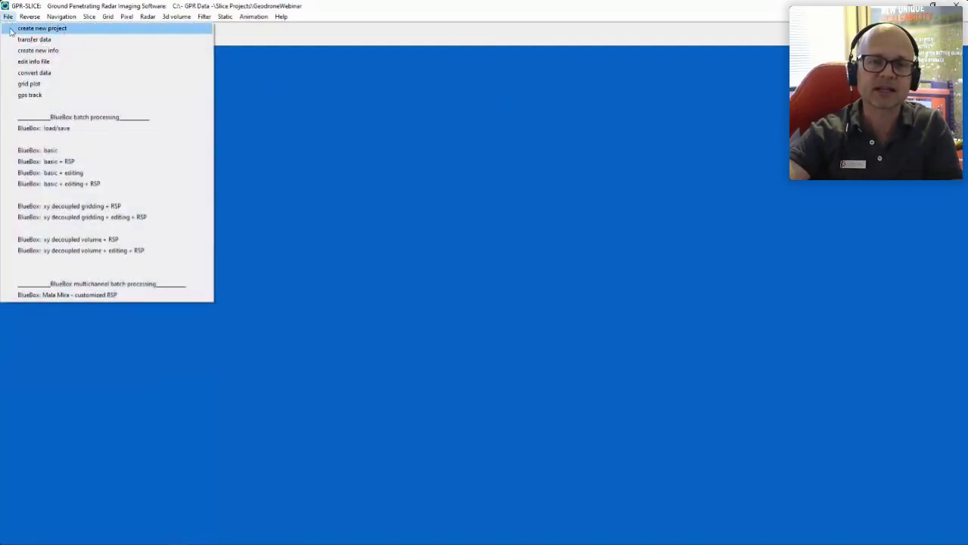
{"action": "left_click", "coordinate": [34, 75]}
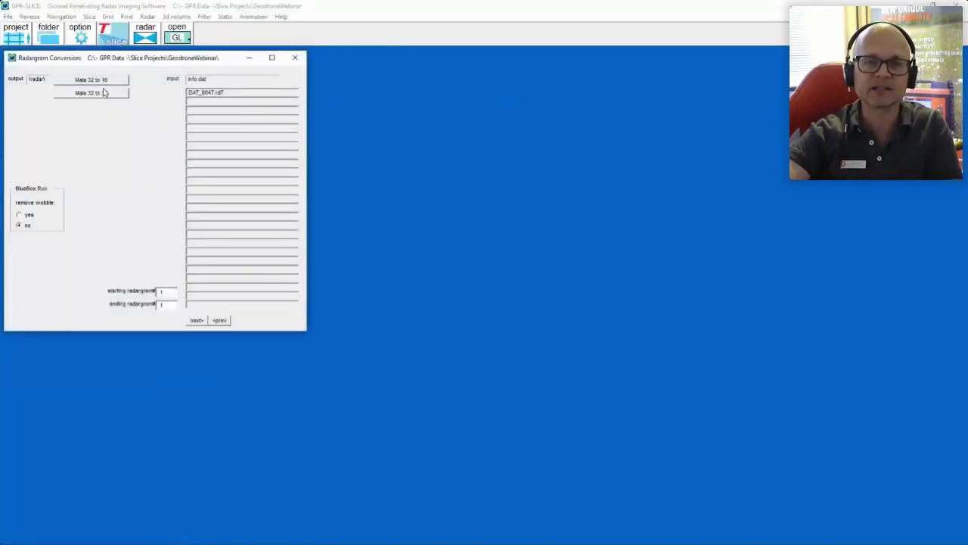
{"action": "left_click", "coordinate": [110, 93]}
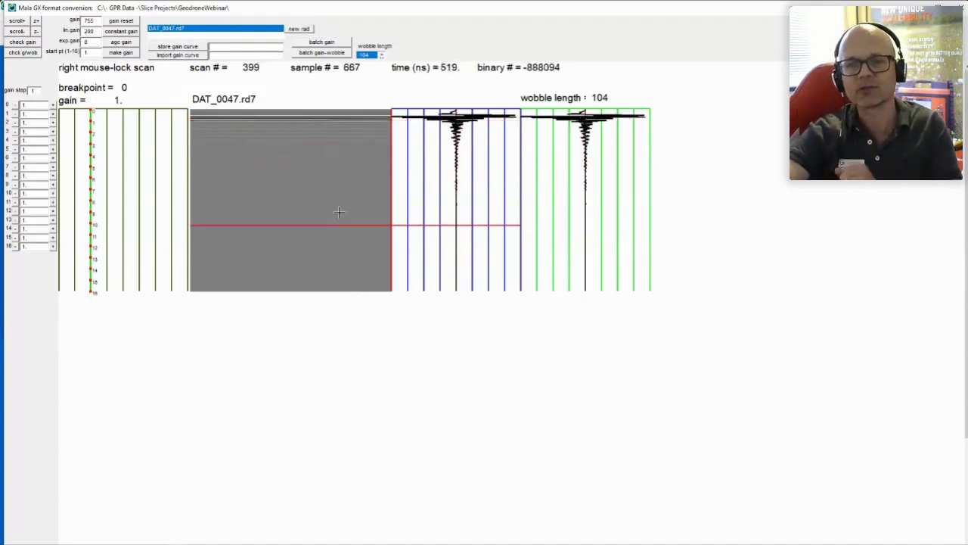
{"action": "left_click", "coordinate": [320, 43]}
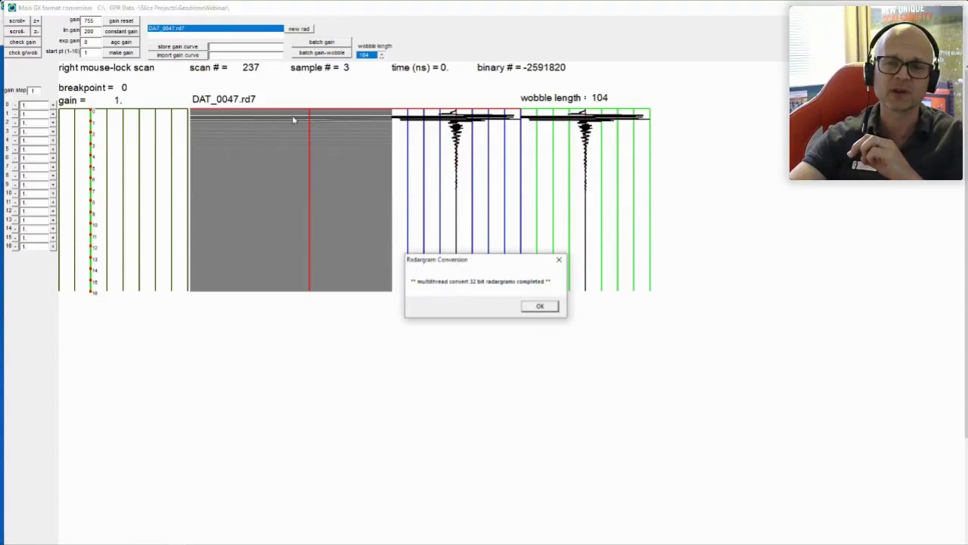
{"action": "left_click", "coordinate": [550, 307]}
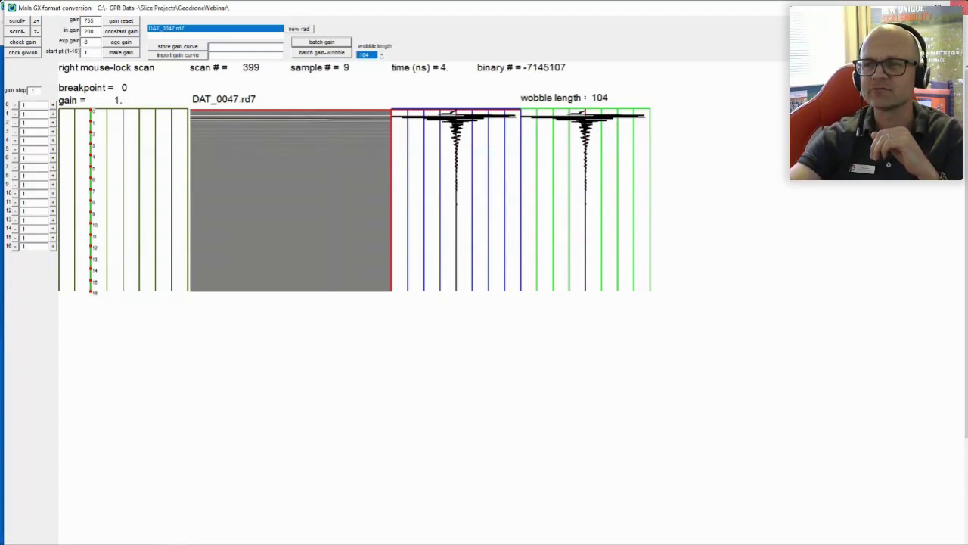
{"action": "key", "text": "alt+F4"}
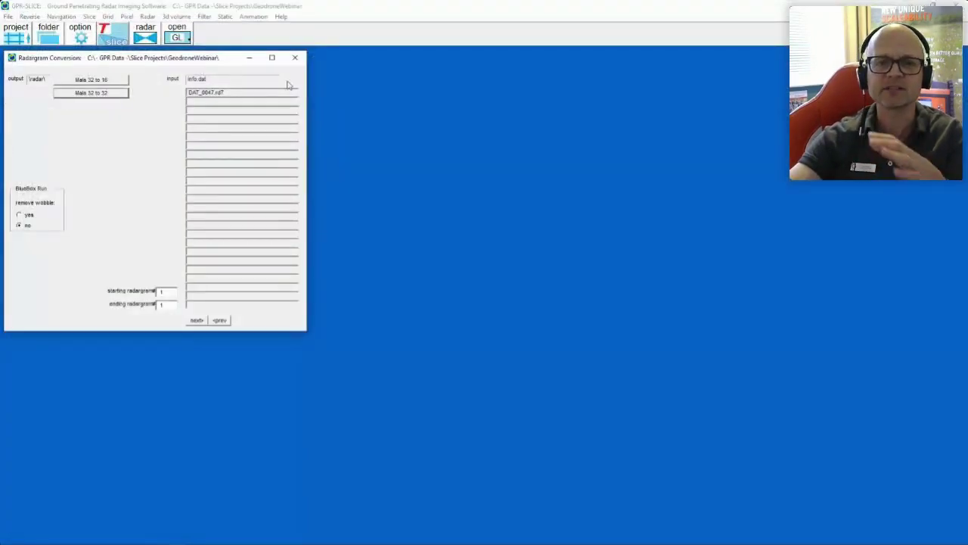
{"action": "left_click", "coordinate": [295, 58]}
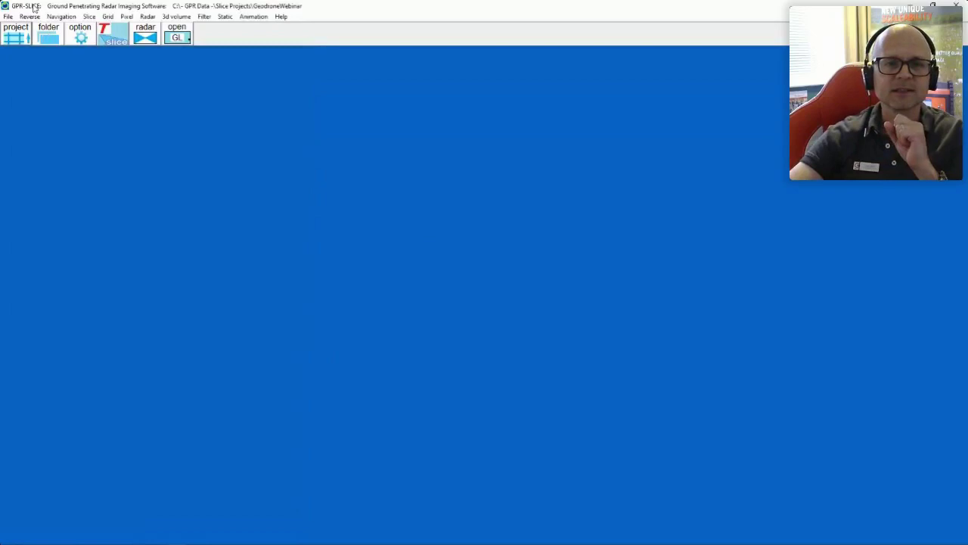
- Set the radargram navigation markers for DAT_0047.rd7 using the GPS/Vector scan# method
{"action": "left_click", "coordinate": [61, 16]}
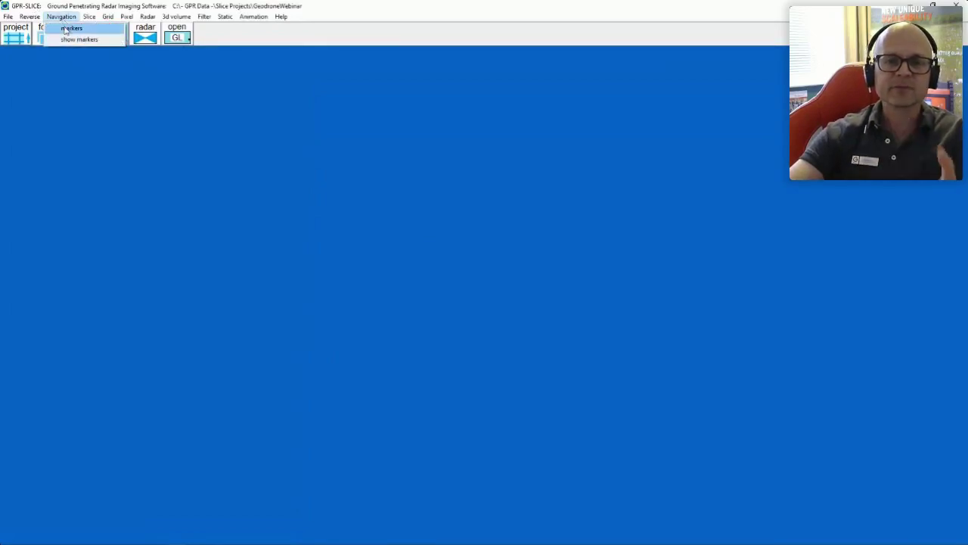
{"action": "left_click", "coordinate": [70, 28]}
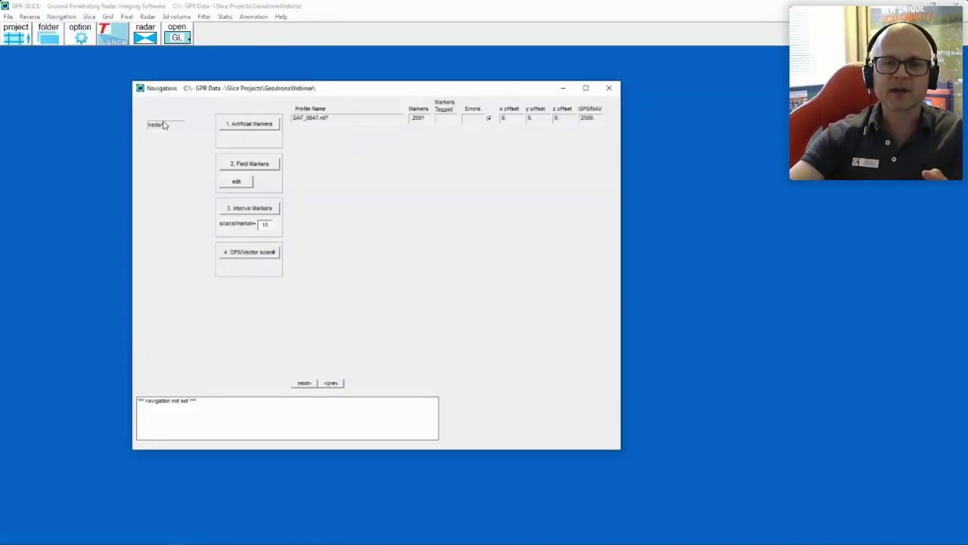
{"action": "left_click", "coordinate": [260, 254]}
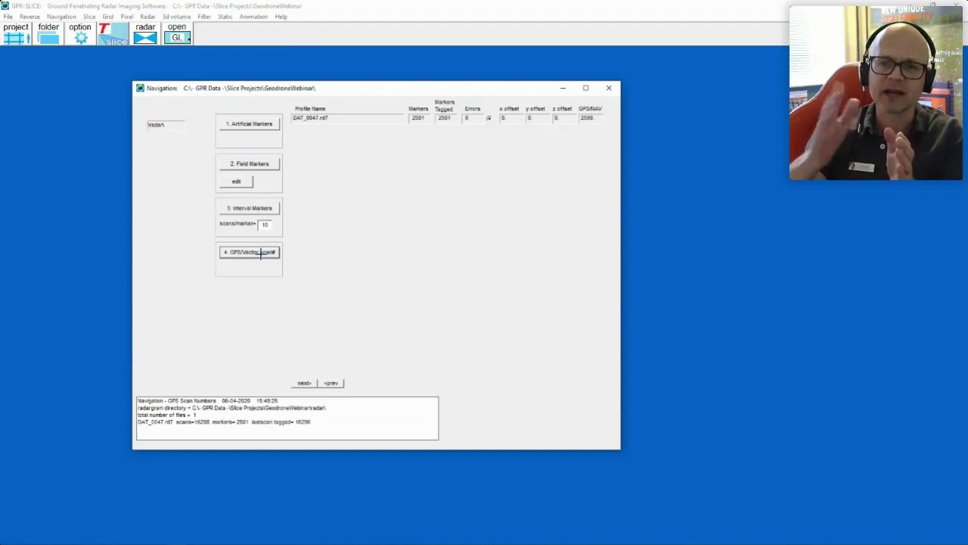
- Run the auto 0ns scan-by-scan edit on DAT_0047.rd7 with multithread processing and processing graphics off, and switch to the infoedit.dat information file
{"action": "left_click", "coordinate": [609, 87]}
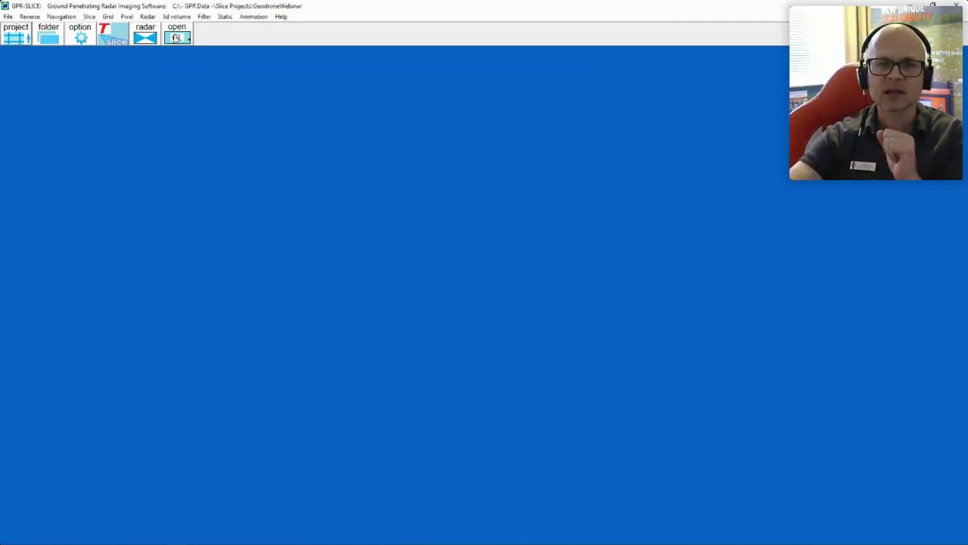
{"action": "left_click", "coordinate": [148, 16]}
{"action": "left_click", "coordinate": [167, 60]}
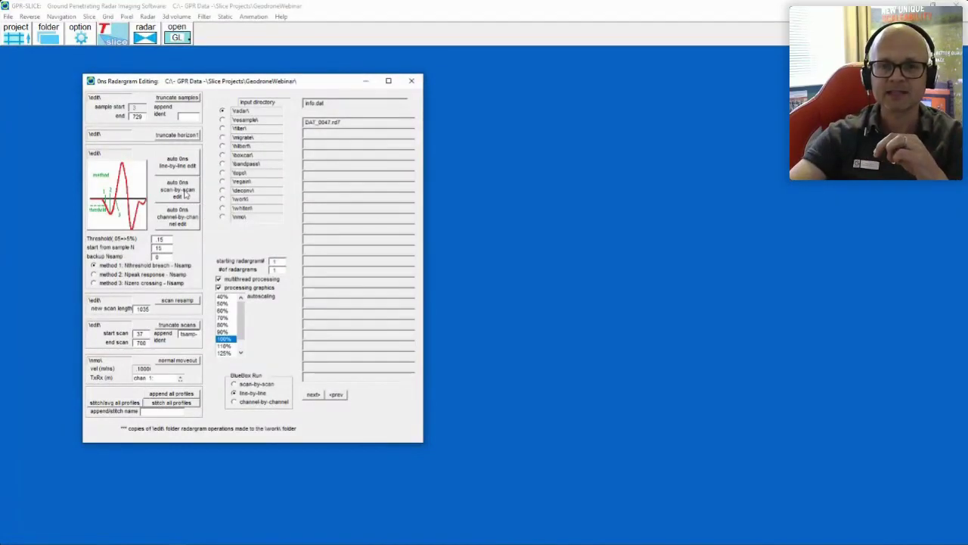
{"action": "left_click", "coordinate": [219, 279]}
{"action": "left_click", "coordinate": [218, 288]}
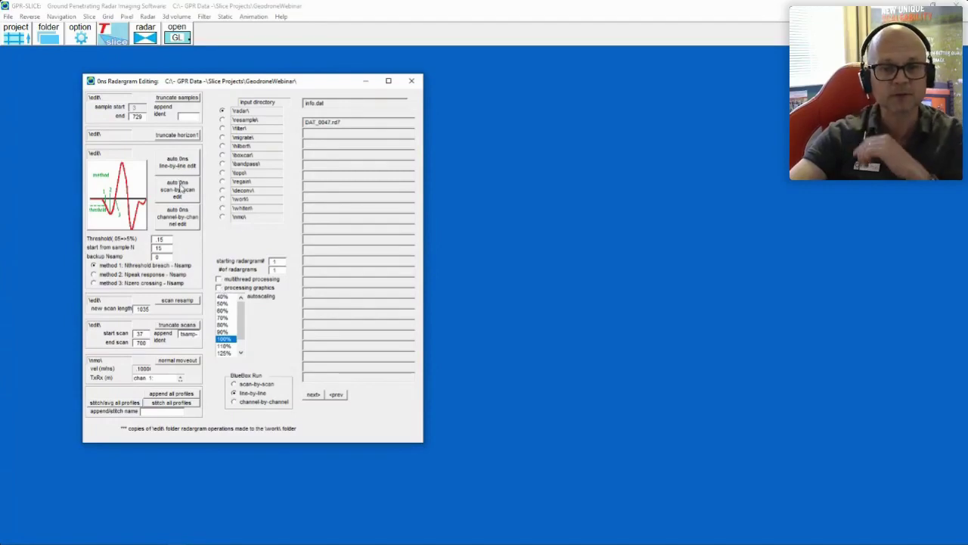
{"action": "left_click", "coordinate": [187, 197]}
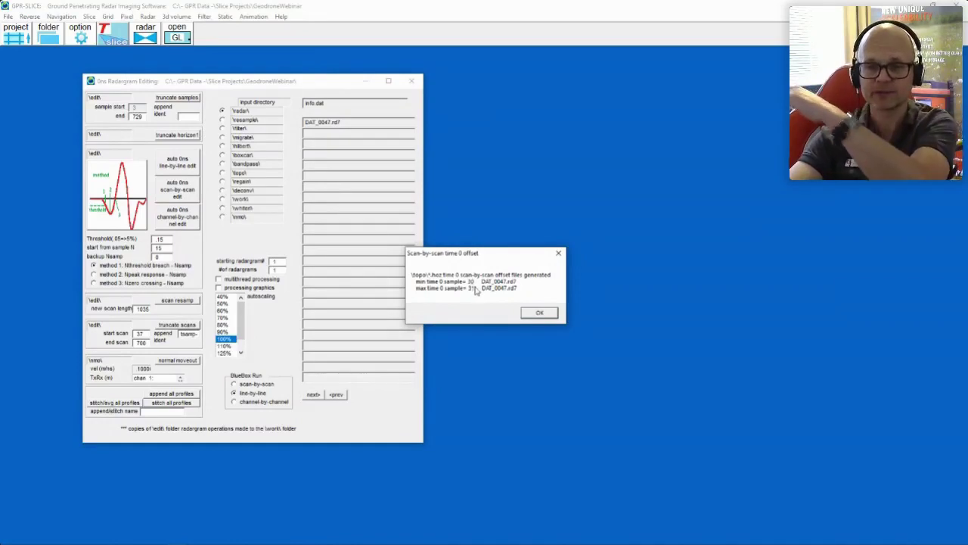
{"action": "left_click", "coordinate": [540, 316]}
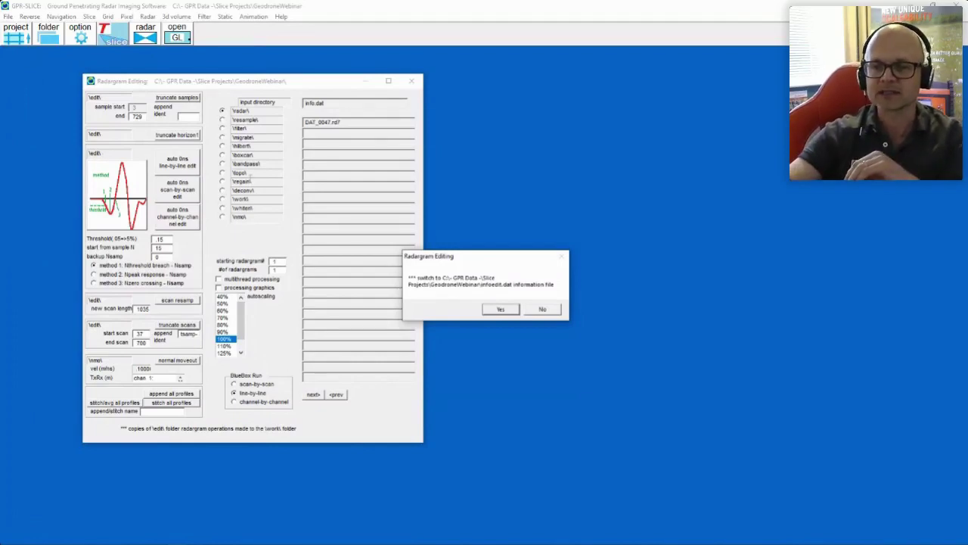
{"action": "left_click", "coordinate": [493, 311]}
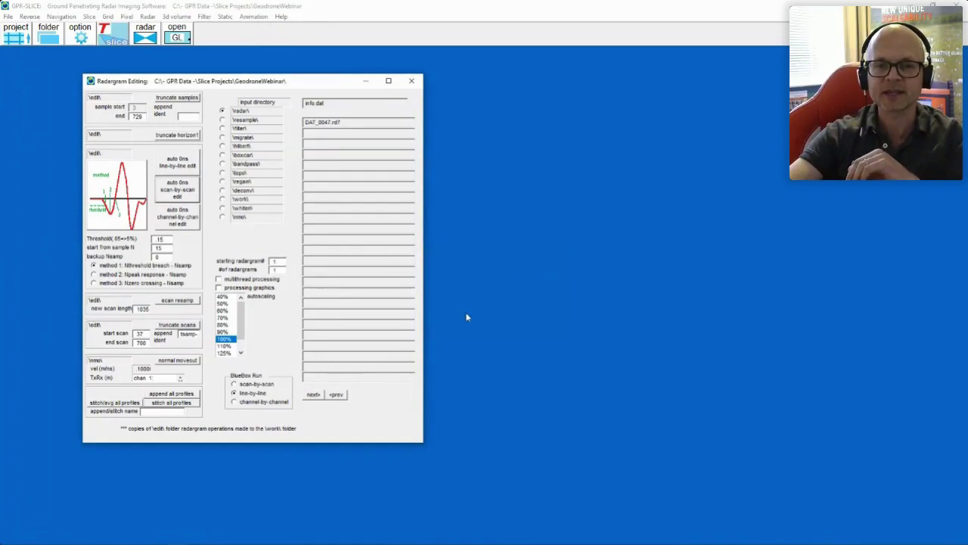
{"action": "left_click", "coordinate": [409, 81]}
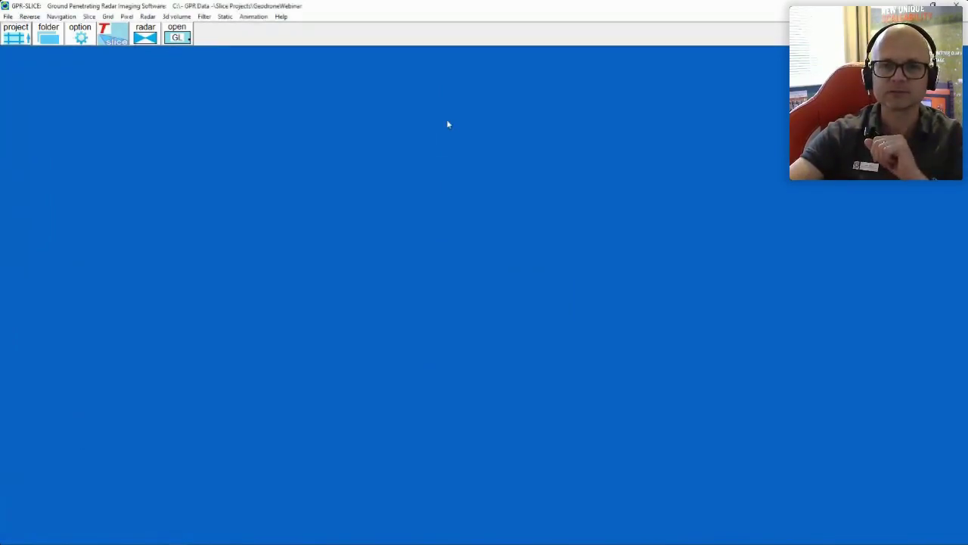
- Open the bandpass spectra and gain settings for DAT_0047.rd7 with \edit\ as the filter input directory
{"action": "left_click", "coordinate": [204, 17]}
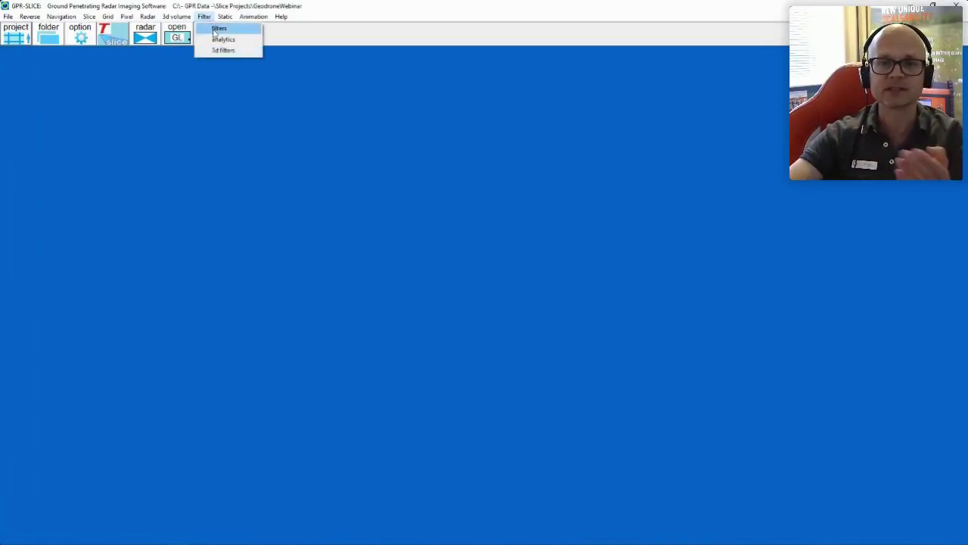
{"action": "left_click", "coordinate": [217, 29]}
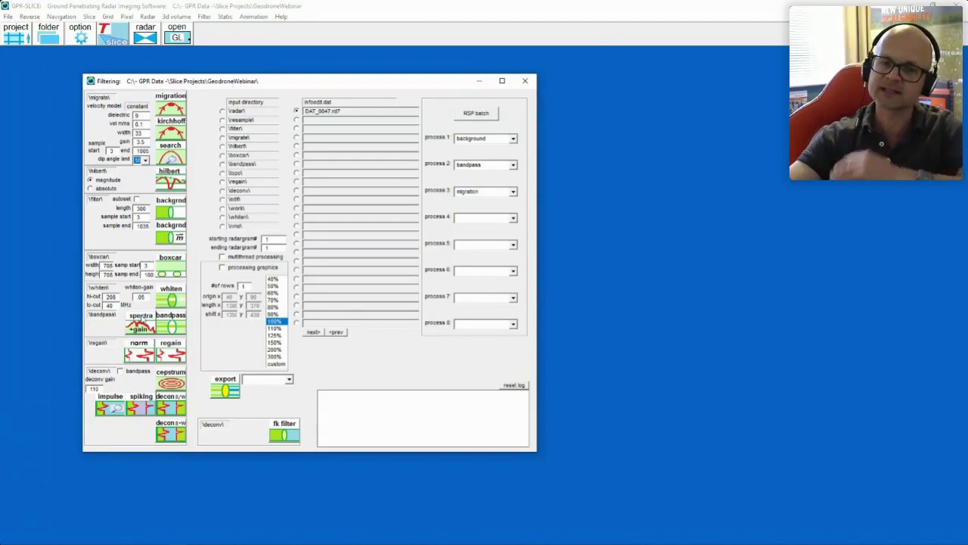
{"action": "left_click", "coordinate": [141, 324]}
{"action": "left_click", "coordinate": [224, 199]}
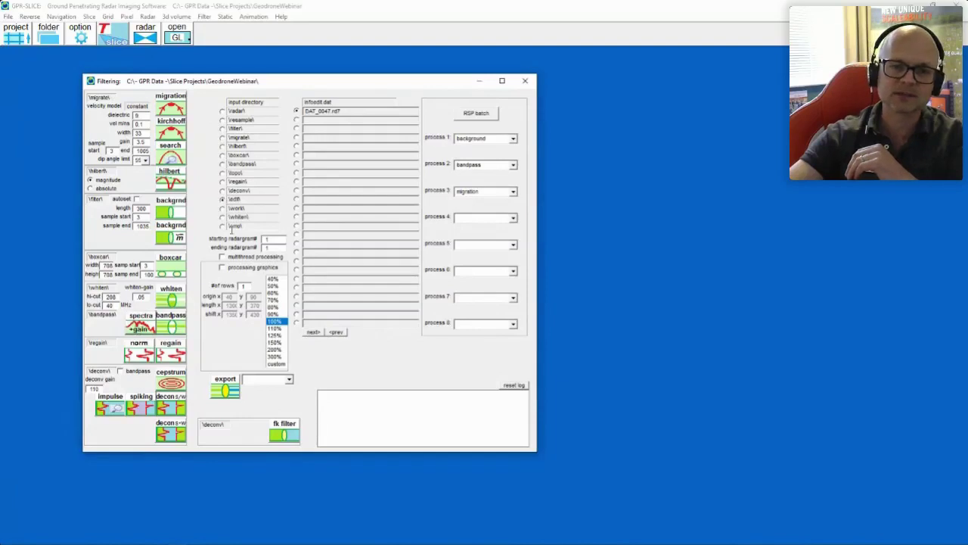
{"action": "left_click", "coordinate": [141, 324]}
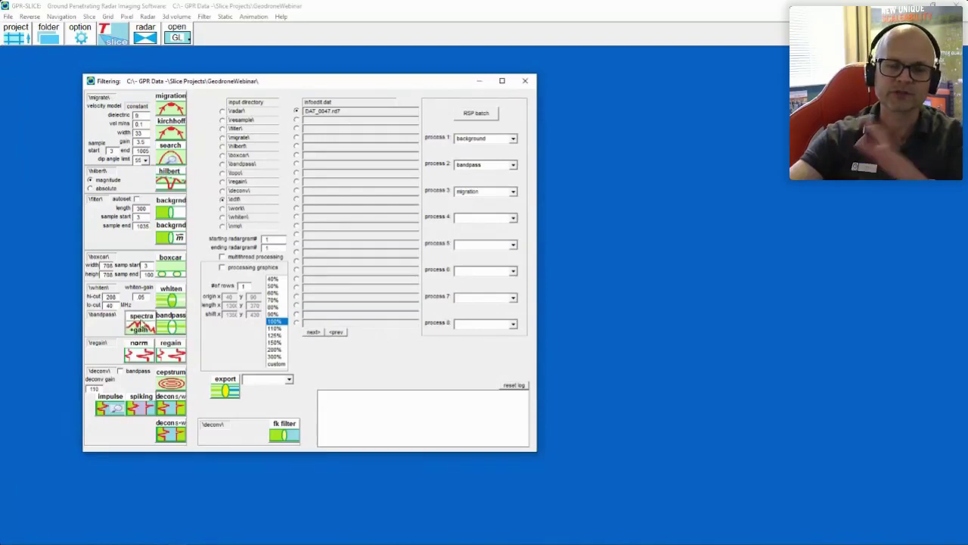
{"action": "left_click", "coordinate": [140, 324]}
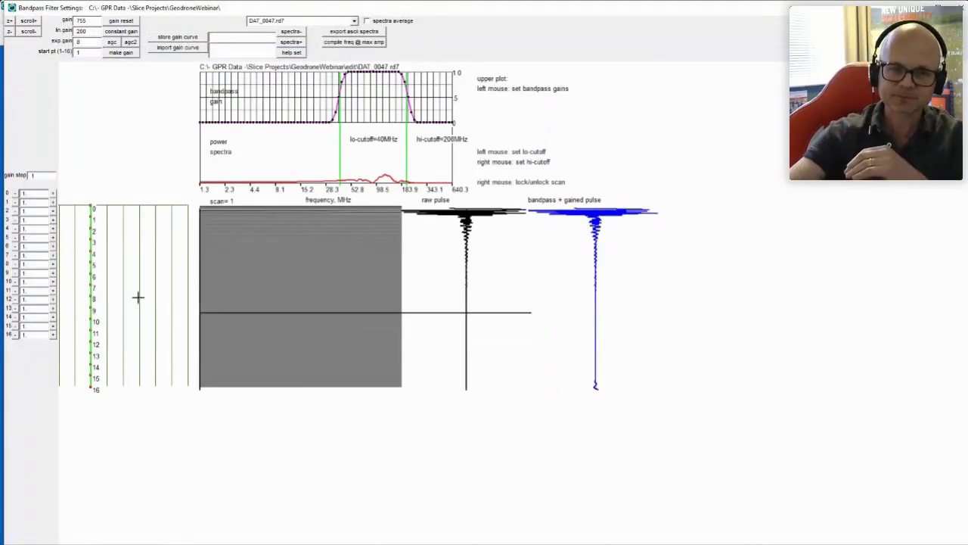
- Apply an AGC gain curve to the \edit\ radargram, inspect its pulses and spectra further along the profile, and close the bandpass settings
{"action": "left_click", "coordinate": [320, 256]}
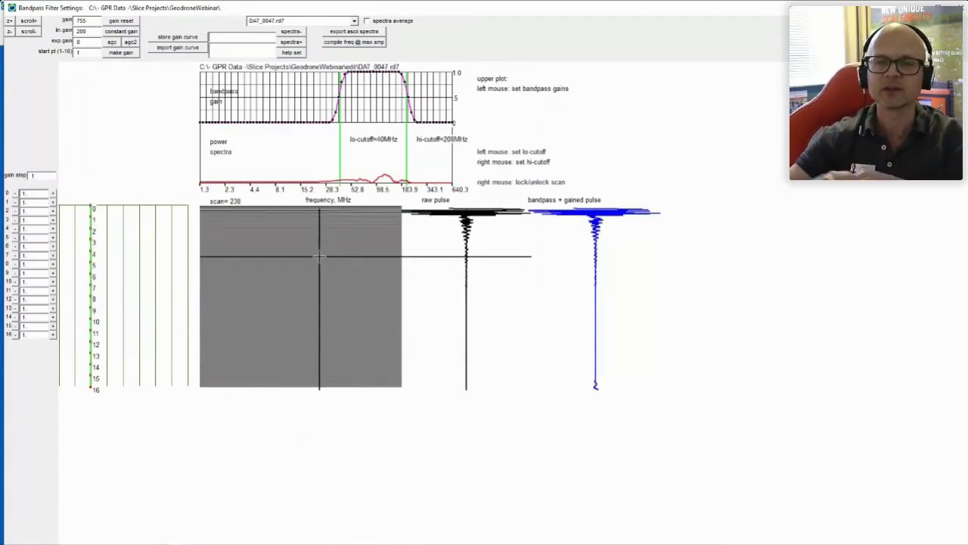
{"action": "right_click", "coordinate": [319, 256]}
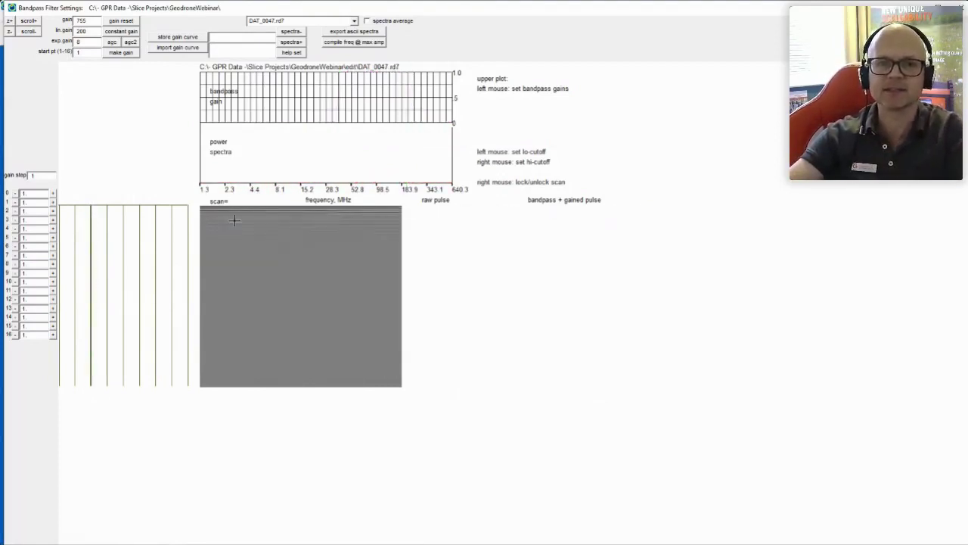
{"action": "left_click", "coordinate": [112, 43]}
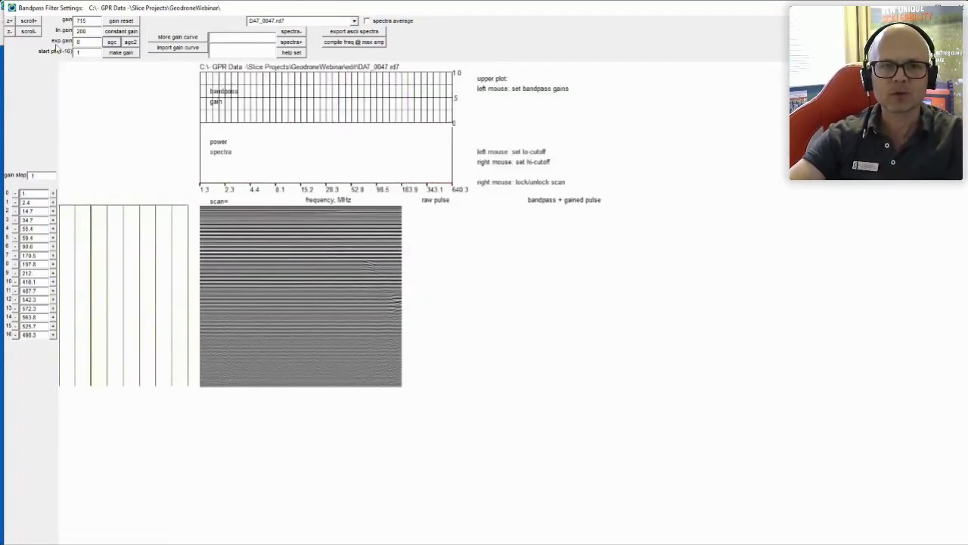
{"action": "left_click", "coordinate": [30, 22]}
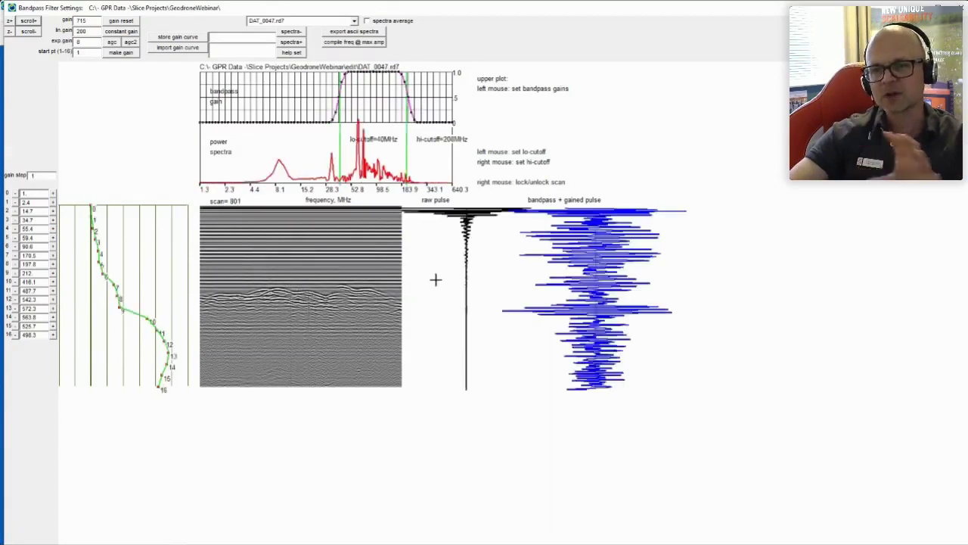
{"action": "key", "text": "Escape"}
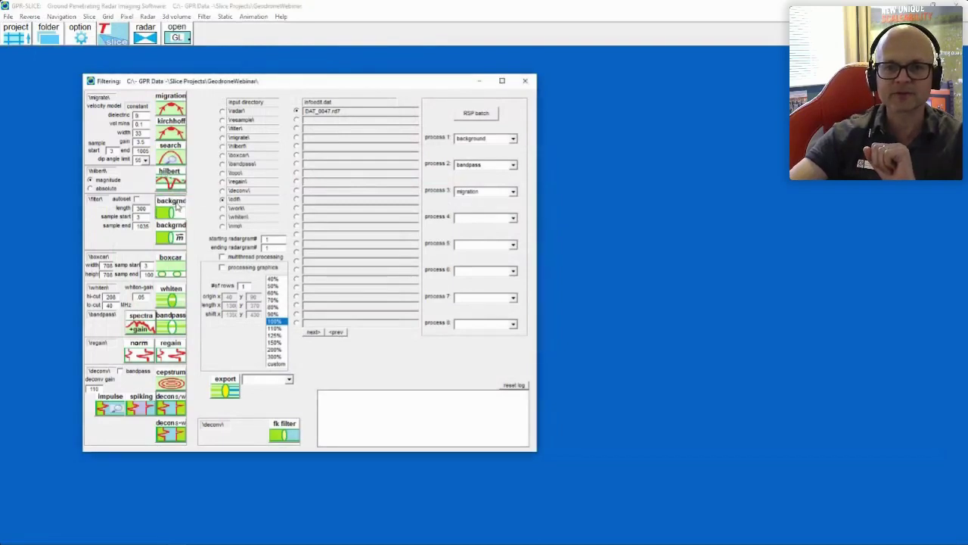
- Run the background removal filter on the \edit\ radargram DAT_0047.rd7 with autoset enabled
{"action": "left_click", "coordinate": [138, 199]}
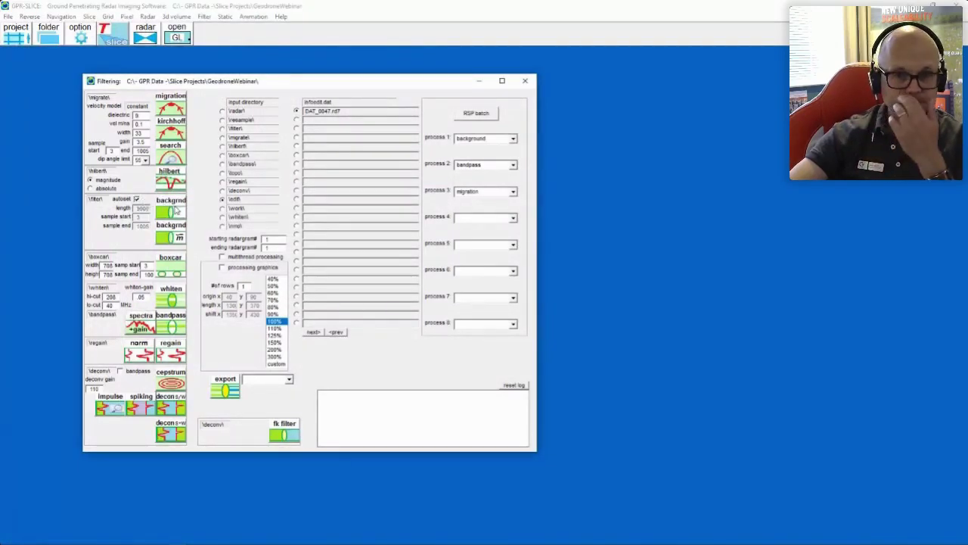
{"action": "left_click", "coordinate": [176, 211]}
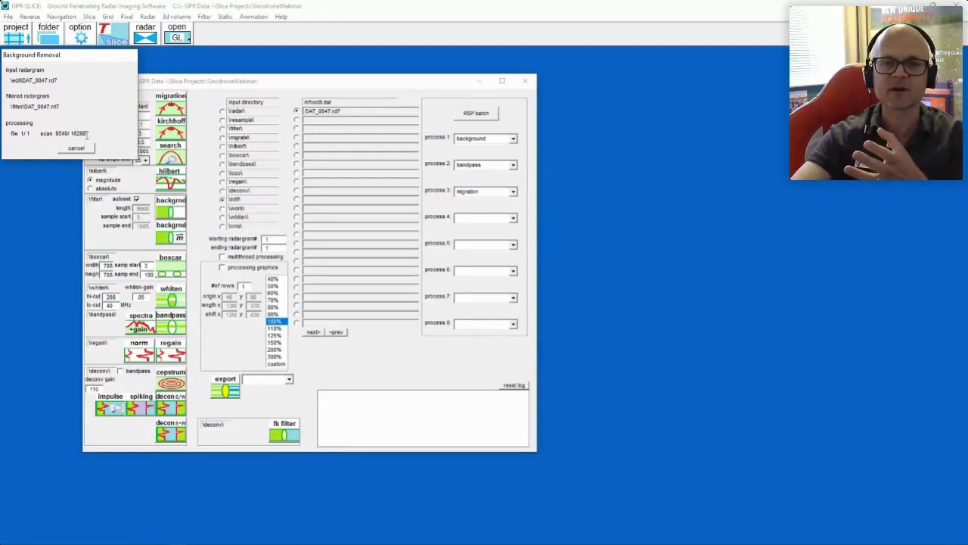
{"action": "left_click_drag", "start_coordinate": [86, 65], "coordinate": [88, 78]}
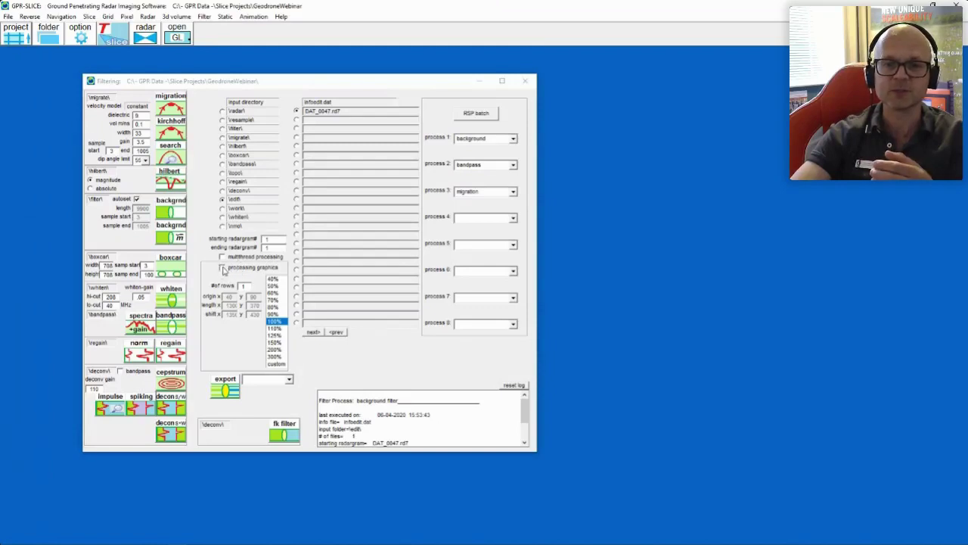
- With processing graphics on, apply AGC gain to DAT_0047.rd7 from the \filter\ directory and adjust gain curve point 2 to 60.6
{"action": "left_click", "coordinate": [150, 331]}
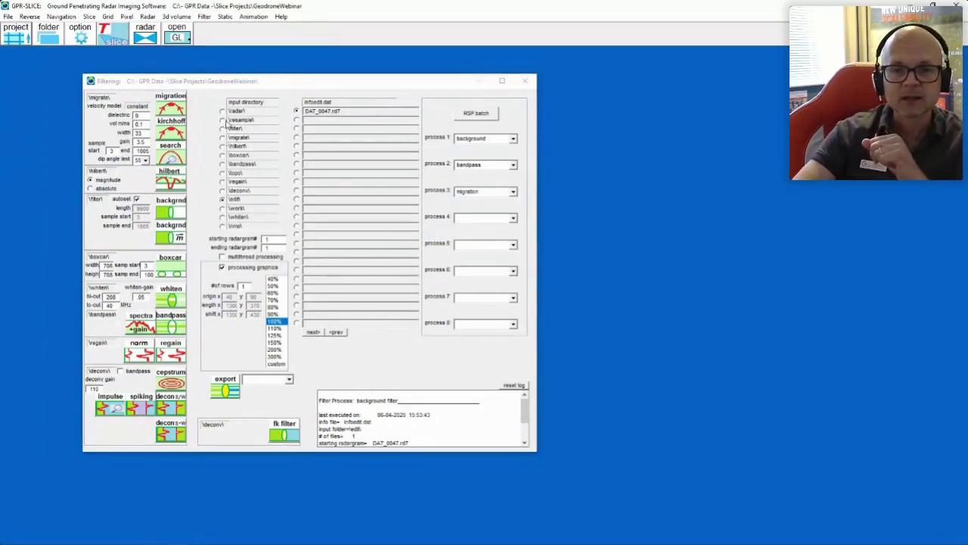
{"action": "left_click", "coordinate": [225, 133]}
{"action": "left_click", "coordinate": [223, 130]}
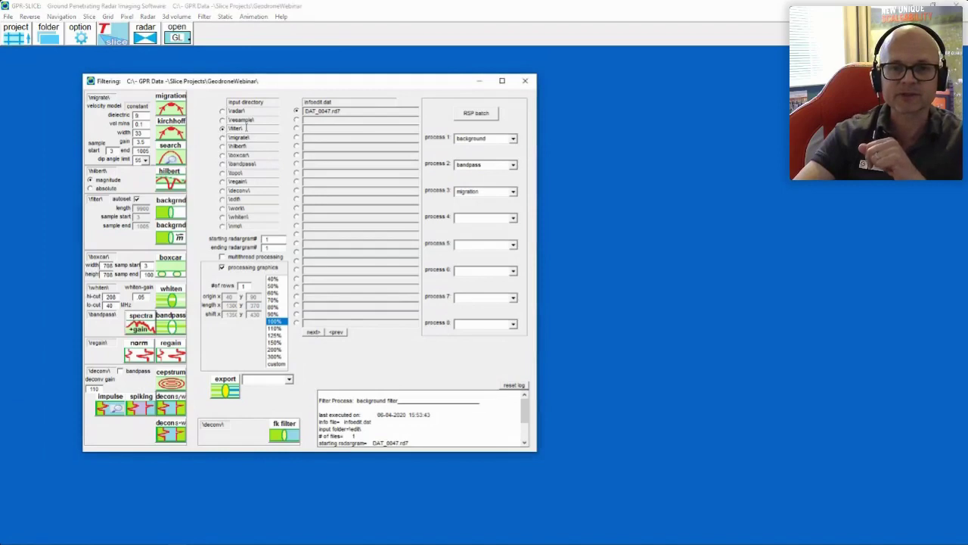
{"action": "left_click", "coordinate": [134, 325]}
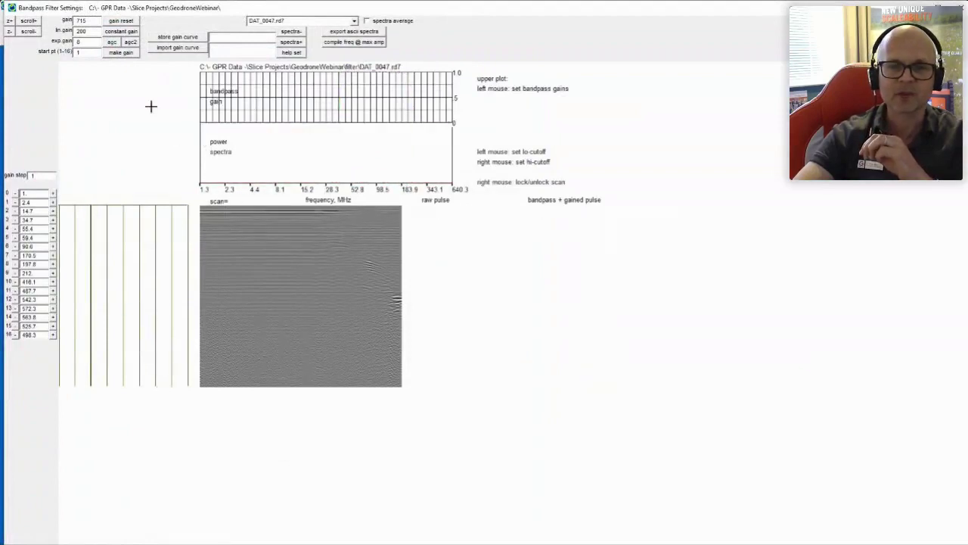
{"action": "left_click", "coordinate": [29, 21]}
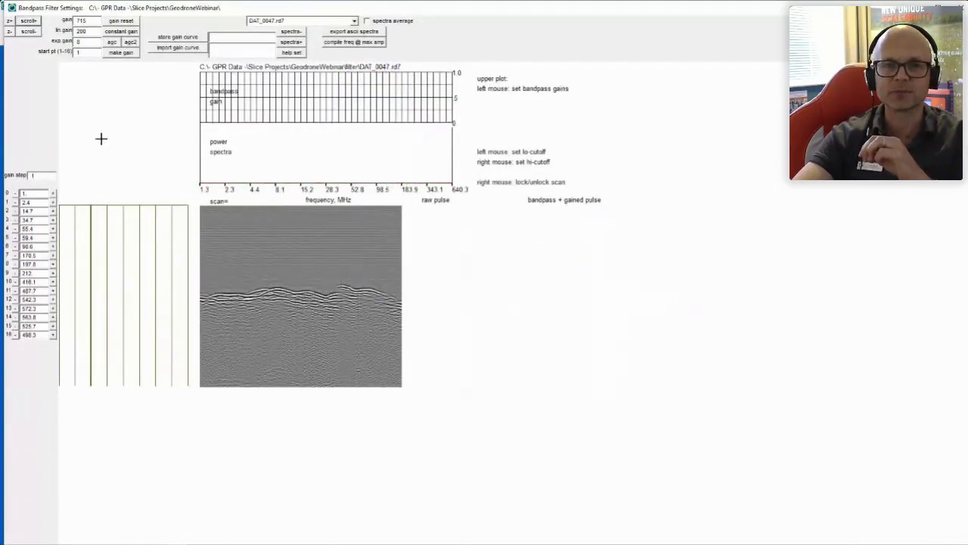
{"action": "left_click", "coordinate": [22, 31]}
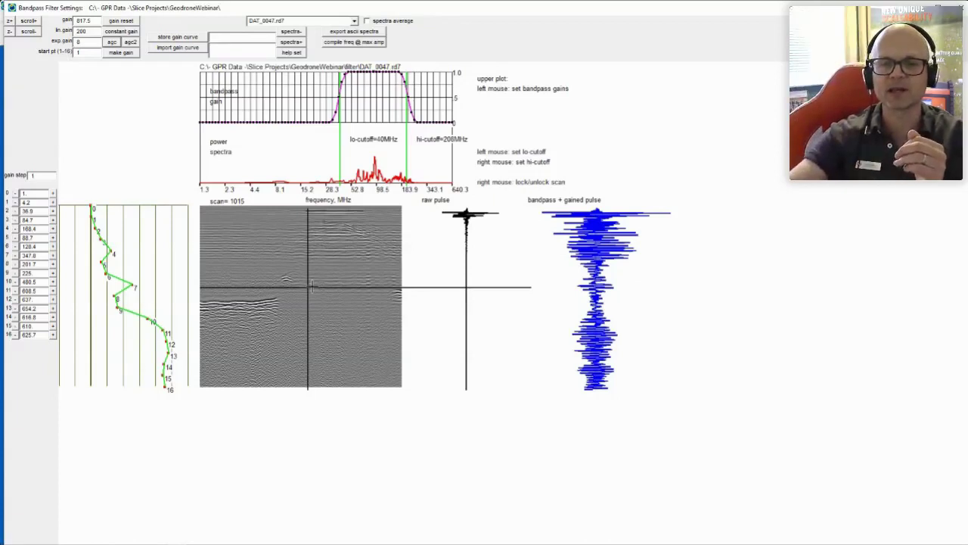
{"action": "left_click", "coordinate": [97, 226]}
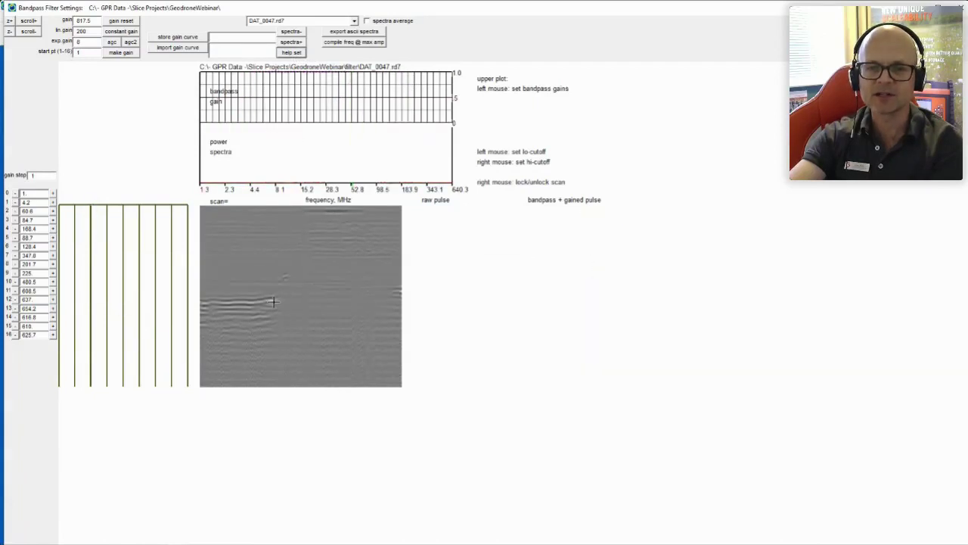
- Set the bandpass lo-cutoff to 34 MHz and the hi-cutoff to 177 MHz, and close the bandpass settings
{"action": "left_click", "coordinate": [27, 22]}
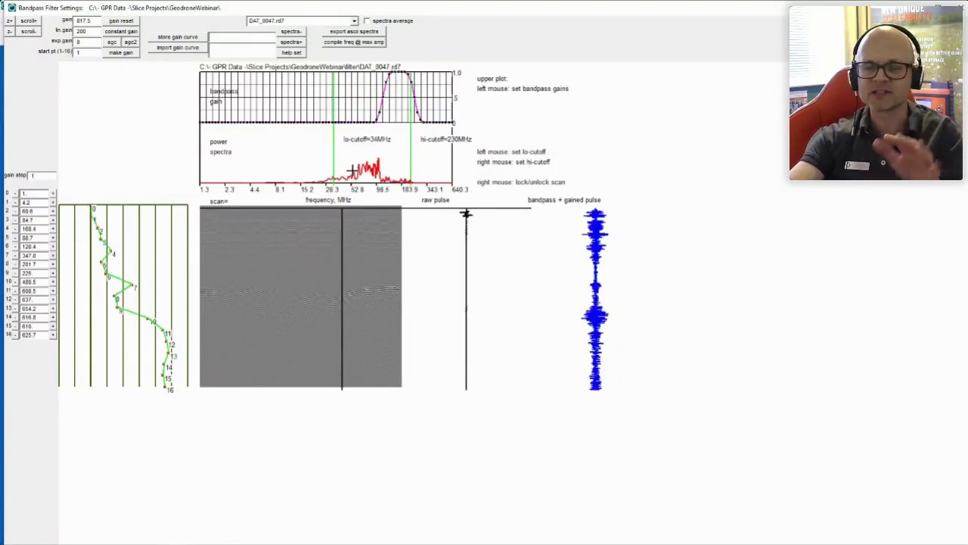
{"action": "right_click", "coordinate": [405, 175]}
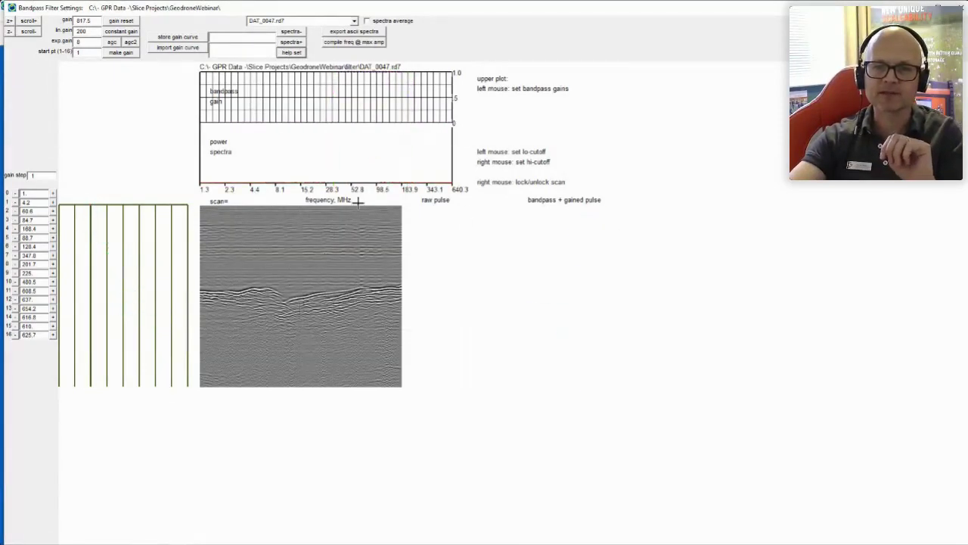
{"action": "right_click", "coordinate": [399, 165]}
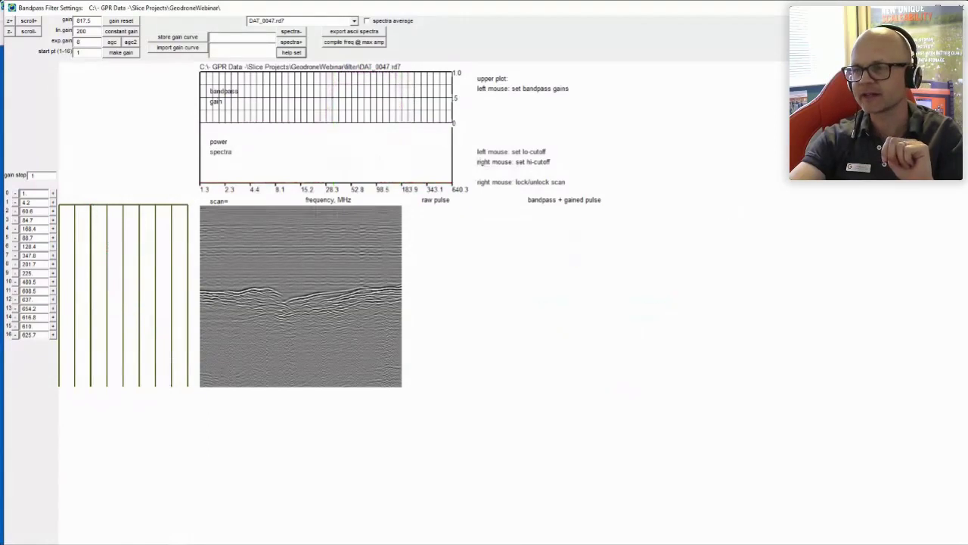
{"action": "left_click", "coordinate": [965, 9]}
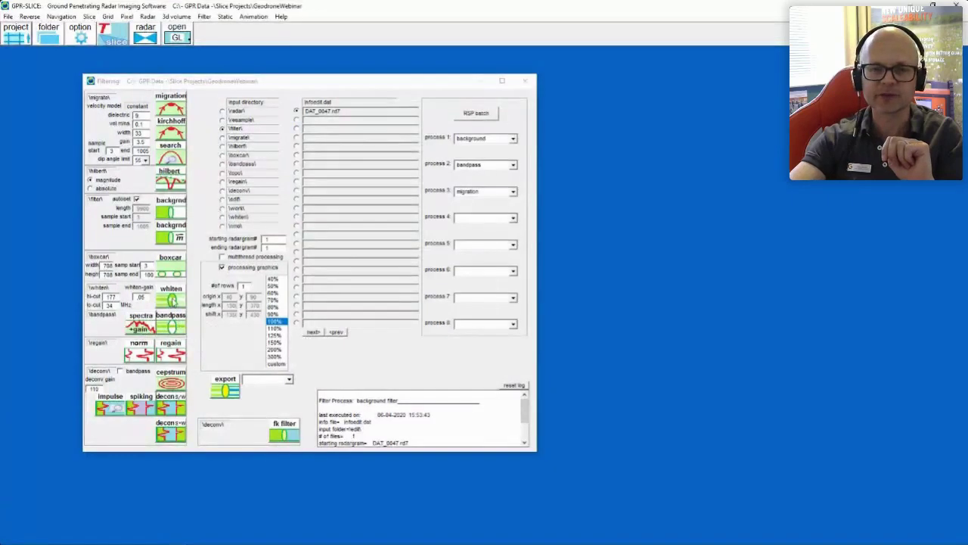
- Run the bandpass filter on the \filter\ radargram DAT_0047.rd7 and set the number of graphics rows to 2
{"action": "left_click", "coordinate": [173, 326]}
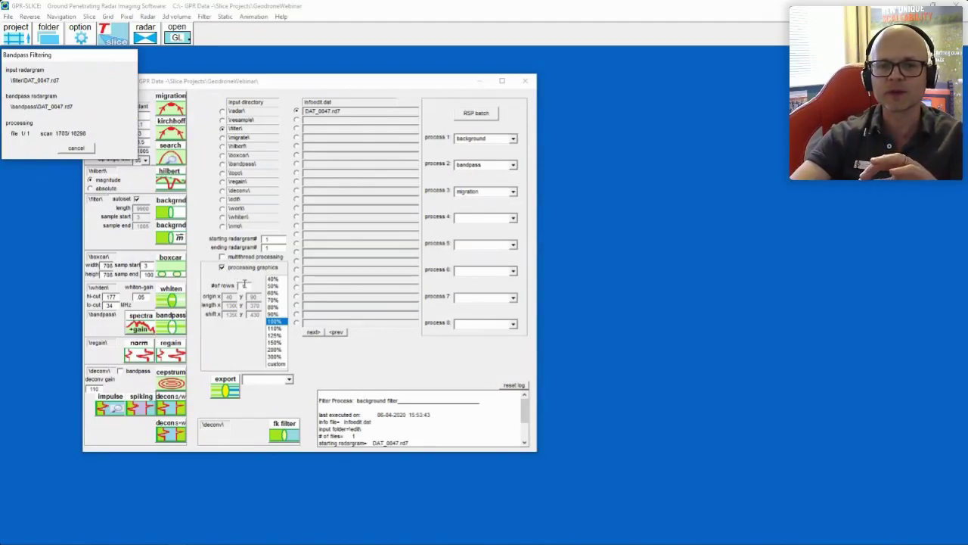
{"action": "left_click", "coordinate": [241, 285]}
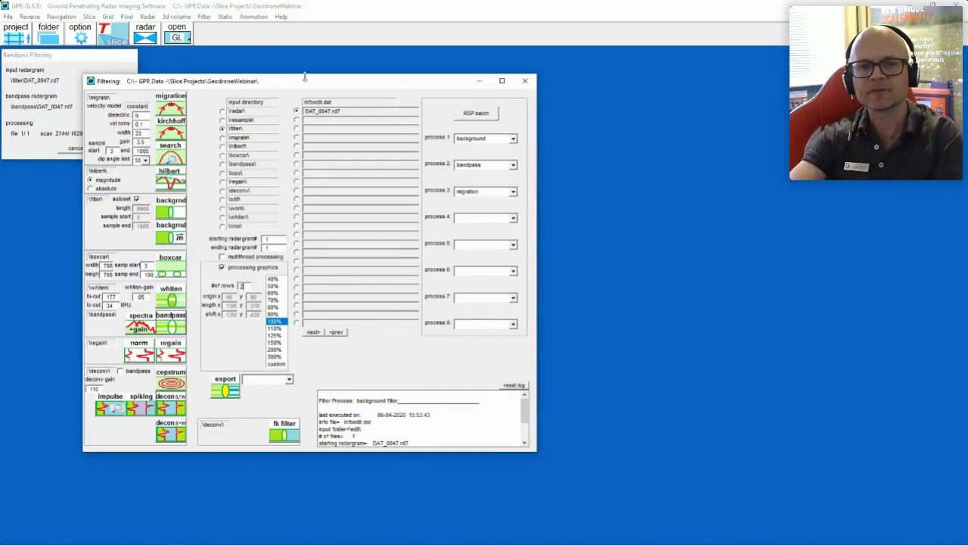
{"action": "left_click", "coordinate": [86, 55]}
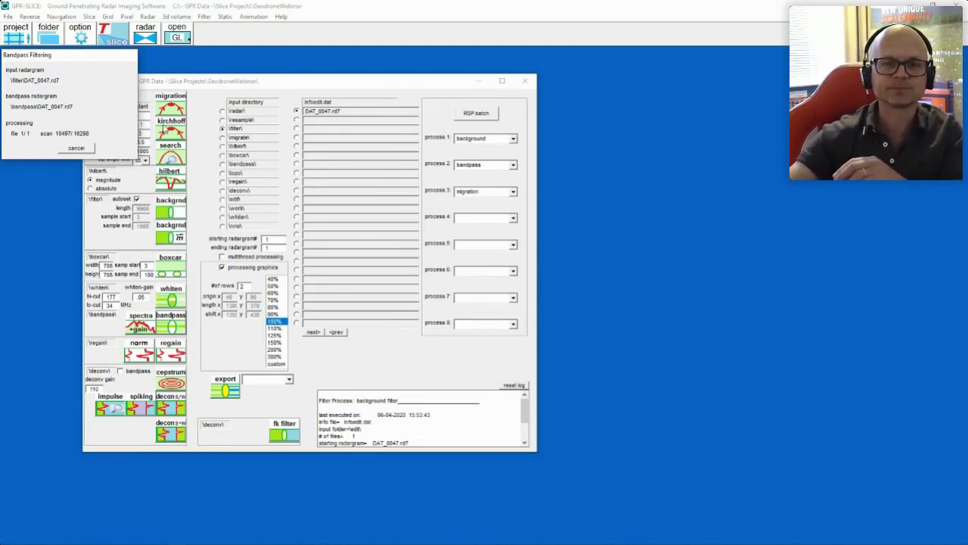
{"action": "left_click_drag", "start_coordinate": [64, 56], "coordinate": [86, 70]}
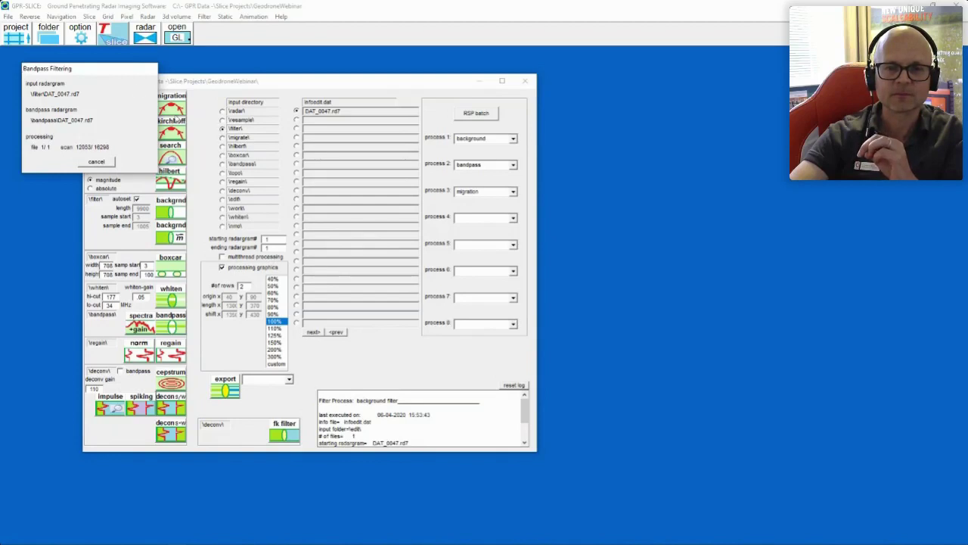
{"action": "left_click_drag", "start_coordinate": [121, 71], "coordinate": [453, 144]}
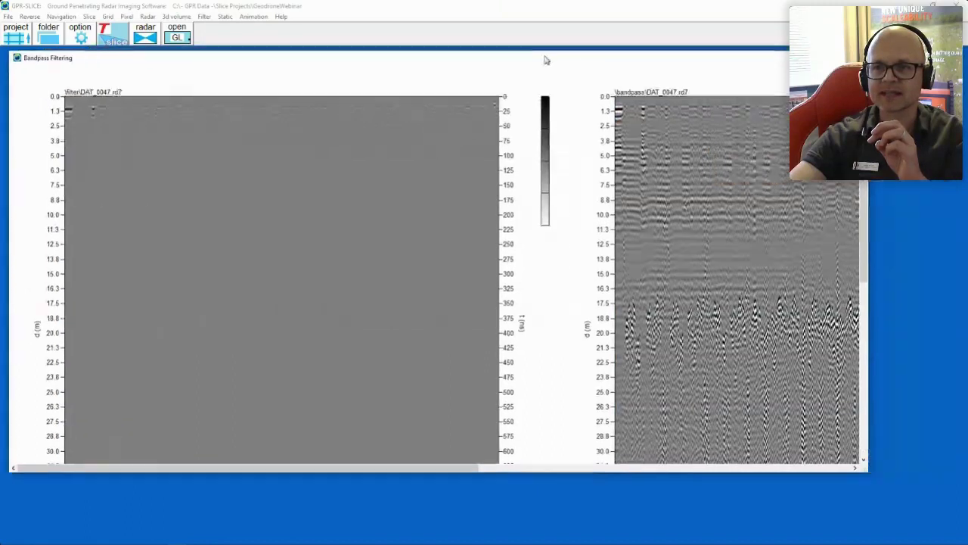
- Close the bandpass filtering view and open static corrections horizon detection for the \bandpass\ radargram DAT_0047.rd7
{"action": "left_click_drag", "start_coordinate": [545, 60], "coordinate": [550, 57]}
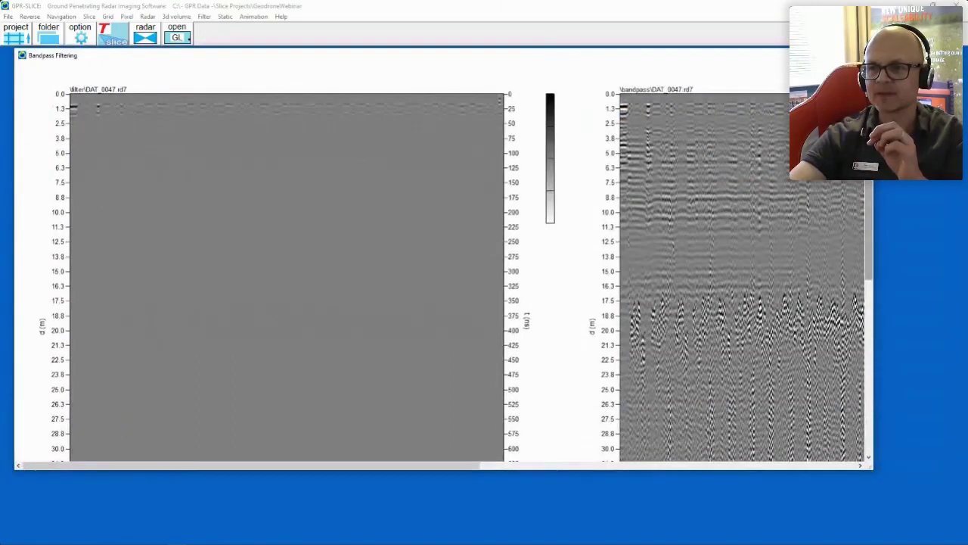
{"action": "left_click_drag", "start_coordinate": [874, 114], "coordinate": [957, 113]}
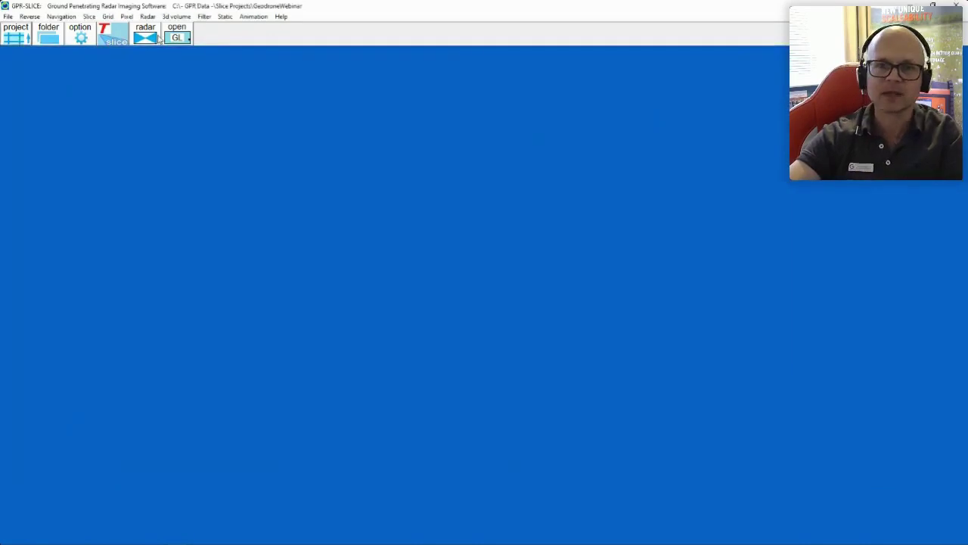
{"action": "left_click", "coordinate": [230, 17]}
{"action": "left_click", "coordinate": [238, 39]}
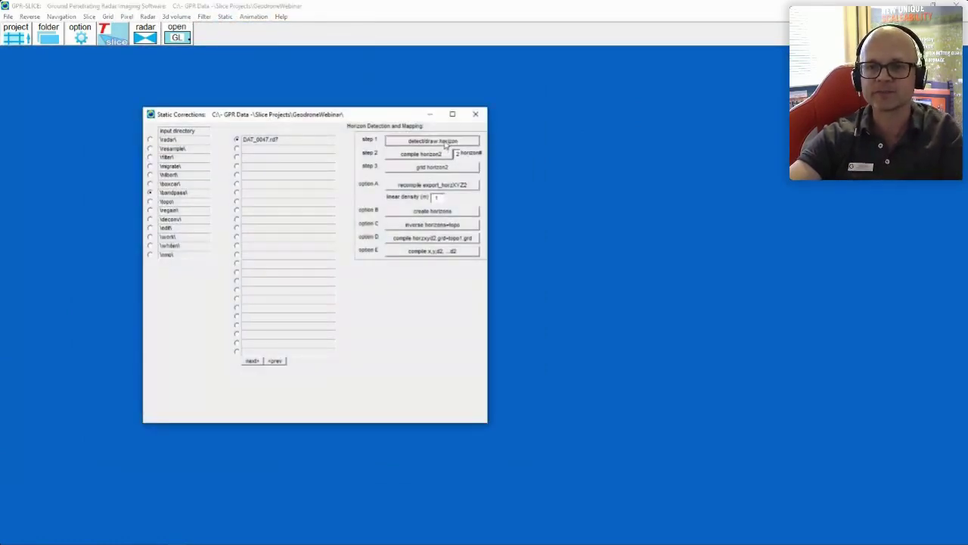
{"action": "left_click", "coordinate": [445, 143]}
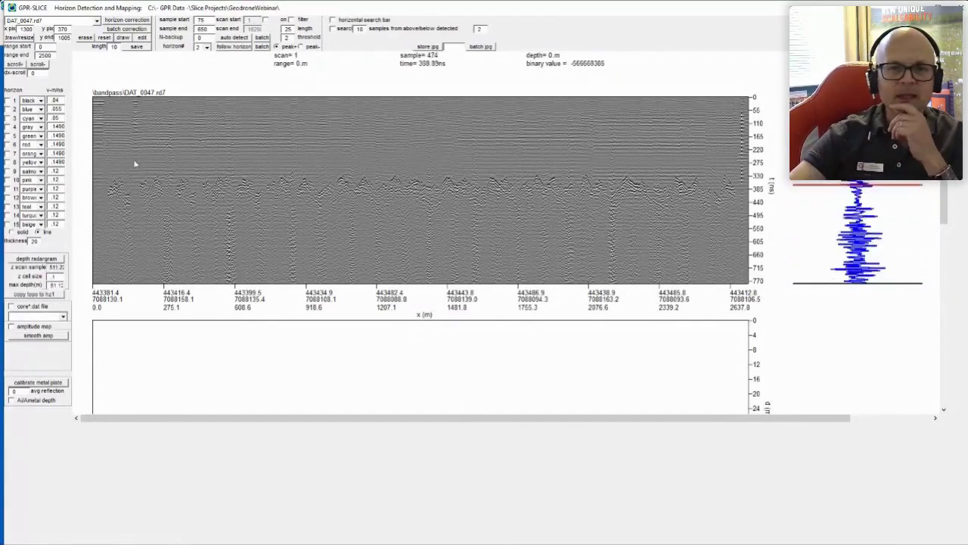
- Auto-detect horizon 1 with sample start 3, sample end 3, length 20 and threshold 1, and save the horizon profile
{"action": "left_click", "coordinate": [207, 47]}
{"action": "scroll", "coordinate": [204, 72], "scroll_direction": "up", "scroll_amount": 1}
{"action": "left_click", "coordinate": [198, 57]}
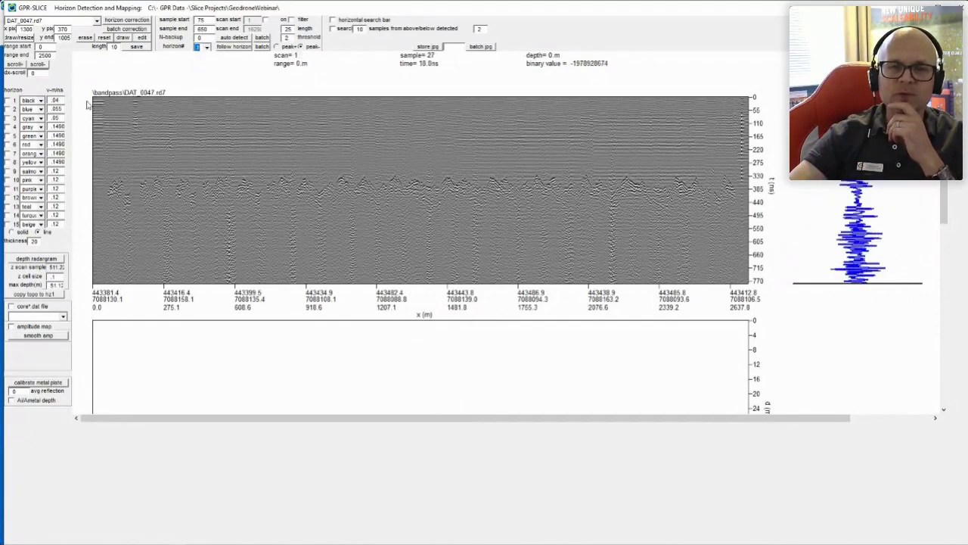
{"action": "left_click", "coordinate": [205, 28]}
{"action": "type", "text": "3"}
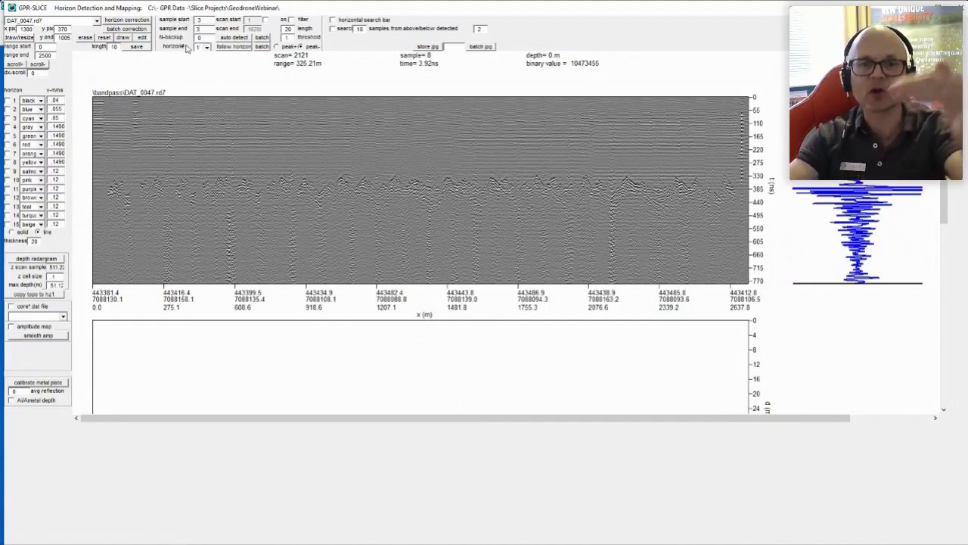
{"action": "left_click", "coordinate": [236, 40]}
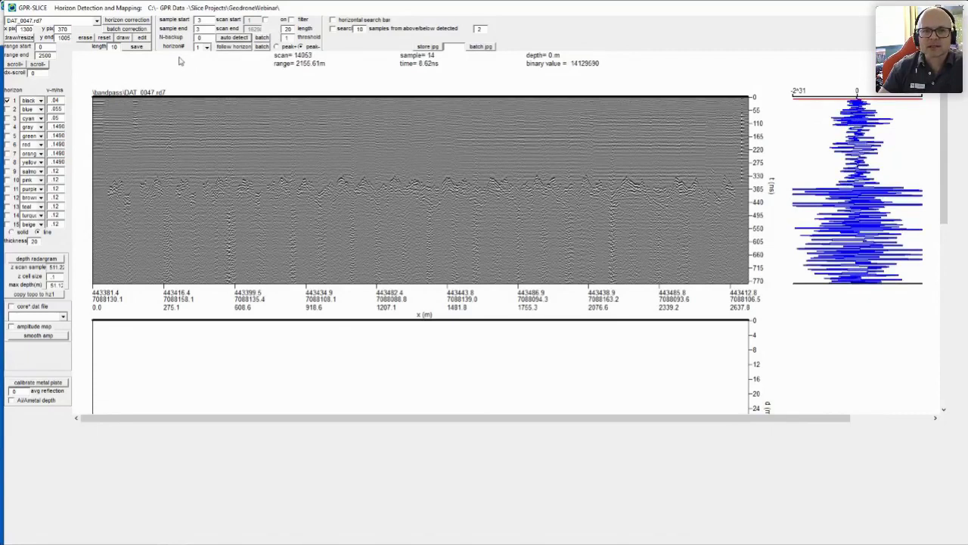
{"action": "left_click", "coordinate": [146, 46]}
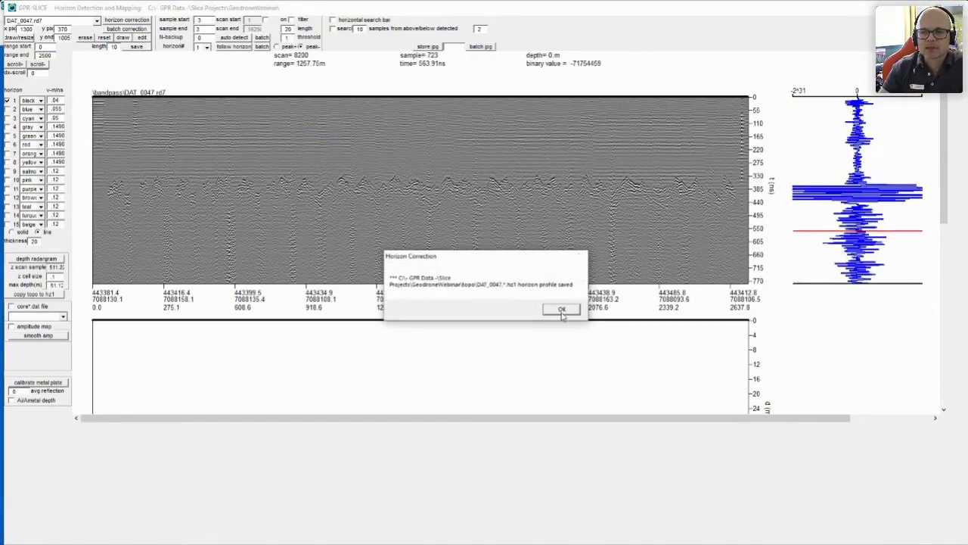
{"action": "left_click", "coordinate": [561, 310]}
- Select horizon 2 and set its detection window to sample start 70 and sample end 620
{"action": "left_click", "coordinate": [207, 47]}
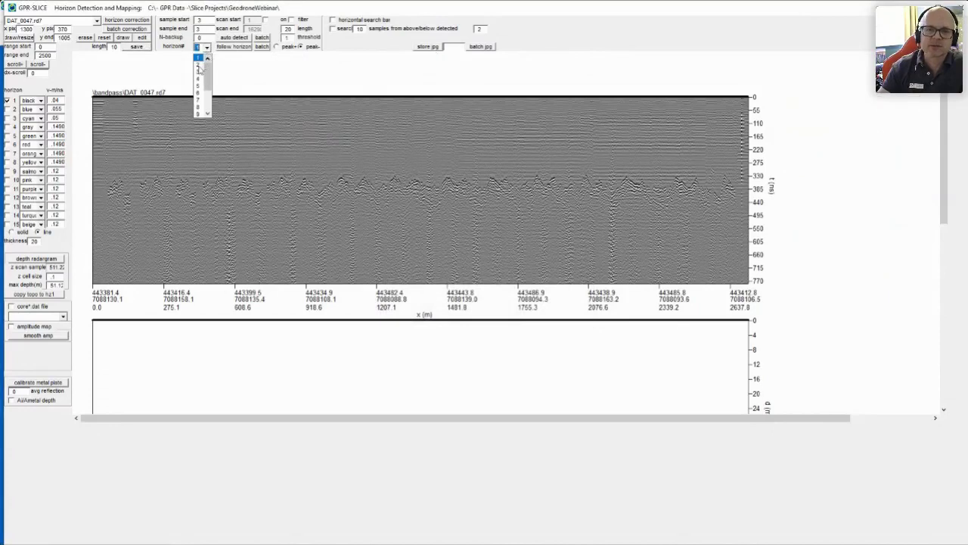
{"action": "left_click", "coordinate": [201, 68]}
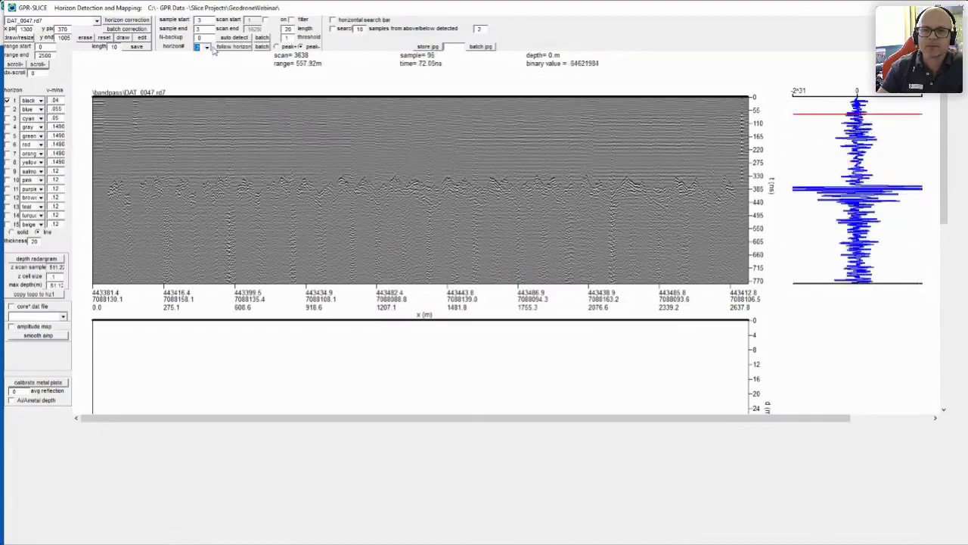
{"action": "double_click", "coordinate": [199, 21]}
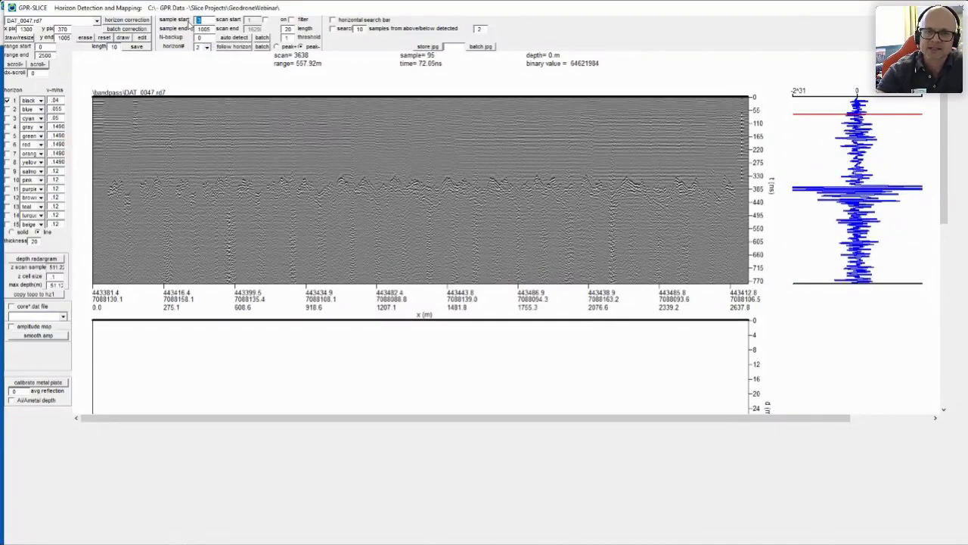
{"action": "type", "text": "710"}
{"action": "key", "text": "Return"}
{"action": "key", "text": "BackSpace"}
{"action": "key", "text": "BackSpace"}
{"action": "type", "text": "0"}
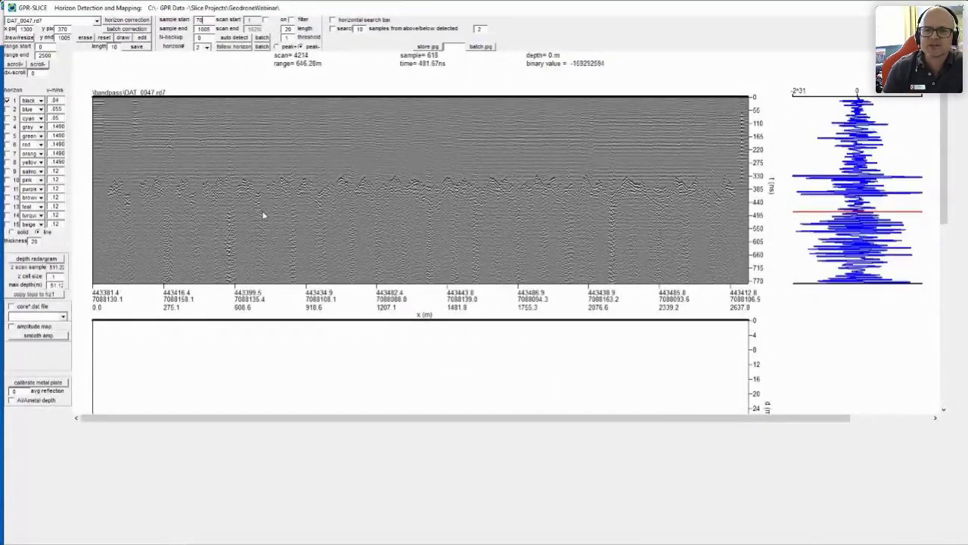
{"action": "key", "text": "Tab"}
{"action": "type", "text": "62"}
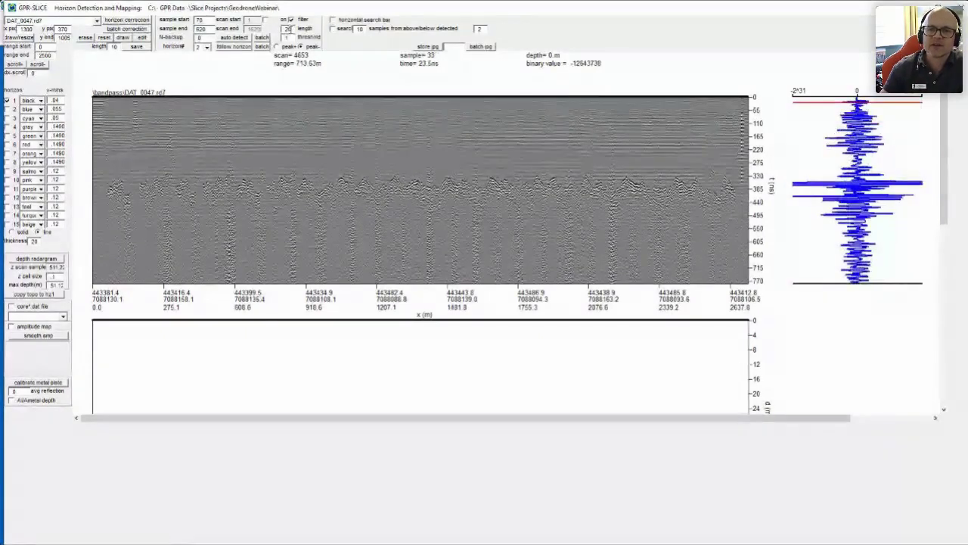
- Auto-detect horizon 2 on peak+ with the filter on, length 25 and threshold 2, and save the horizon profile
{"action": "type", "text": "25"}
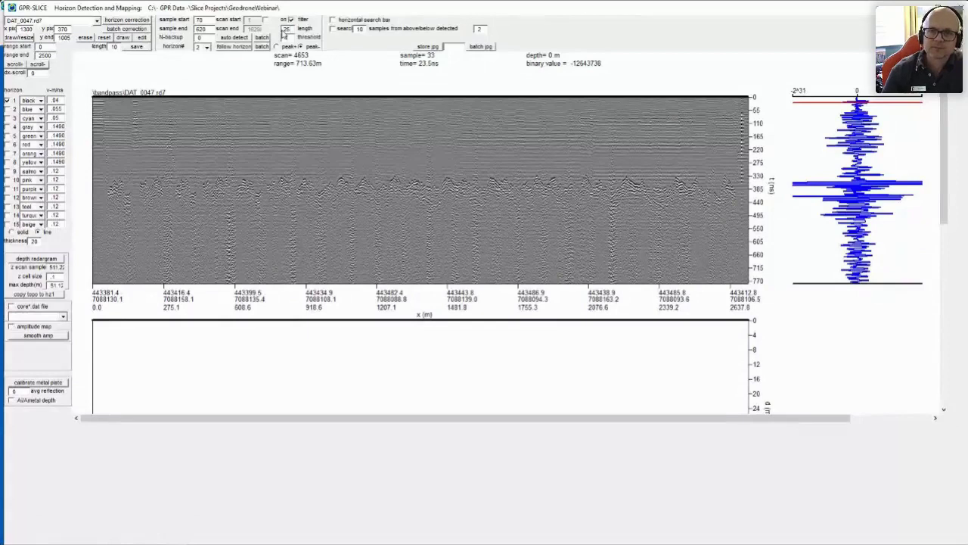
{"action": "key", "text": "Tab"}
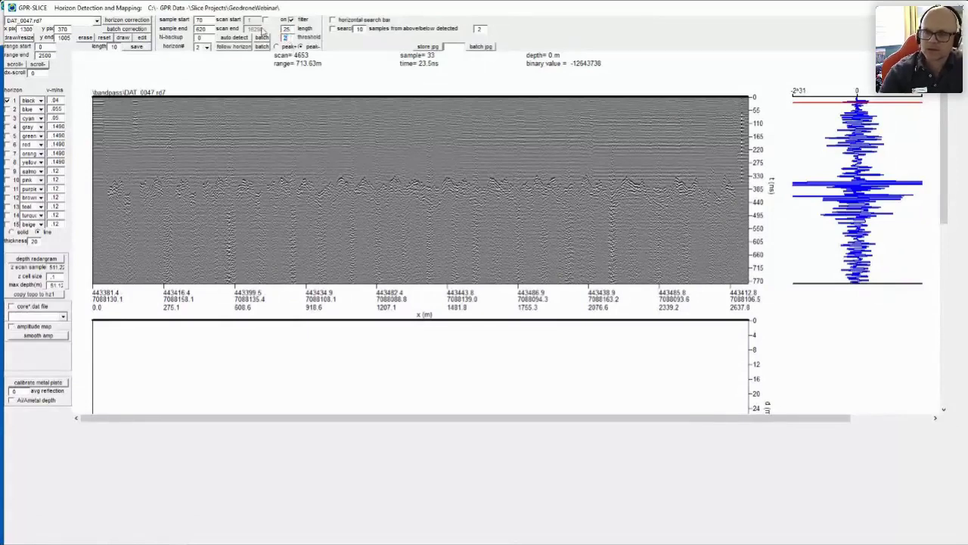
{"action": "left_click", "coordinate": [276, 46]}
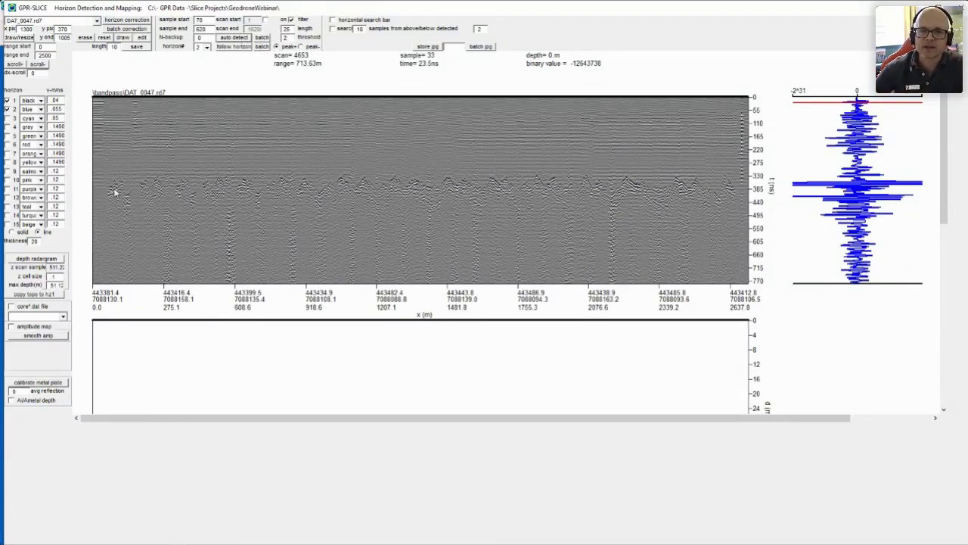
{"action": "left_click", "coordinate": [759, 163]}
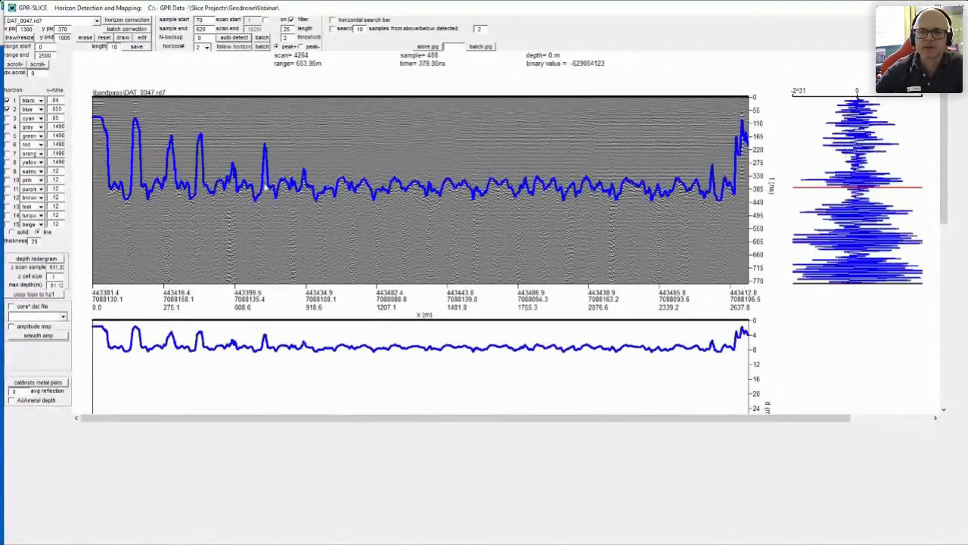
{"action": "left_click", "coordinate": [133, 50]}
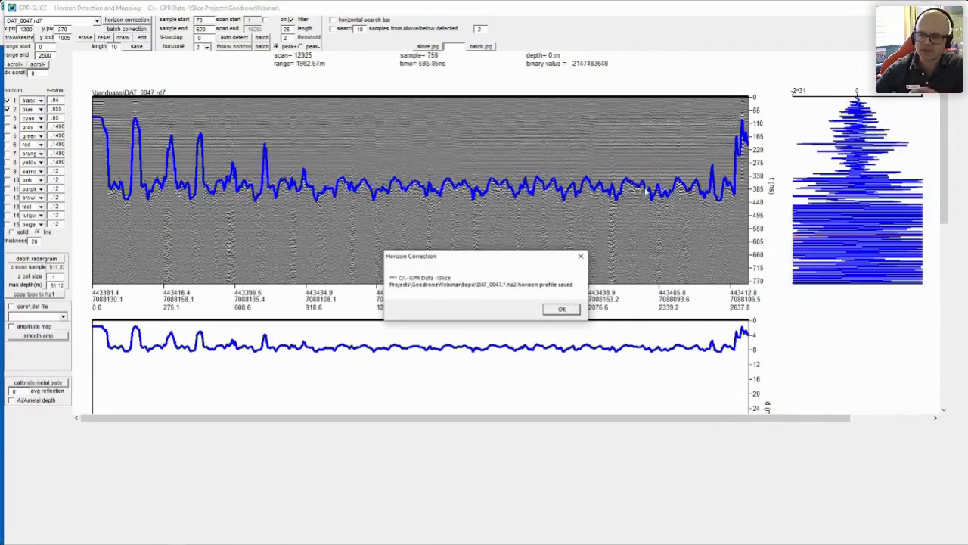
{"action": "left_click", "coordinate": [569, 312]}
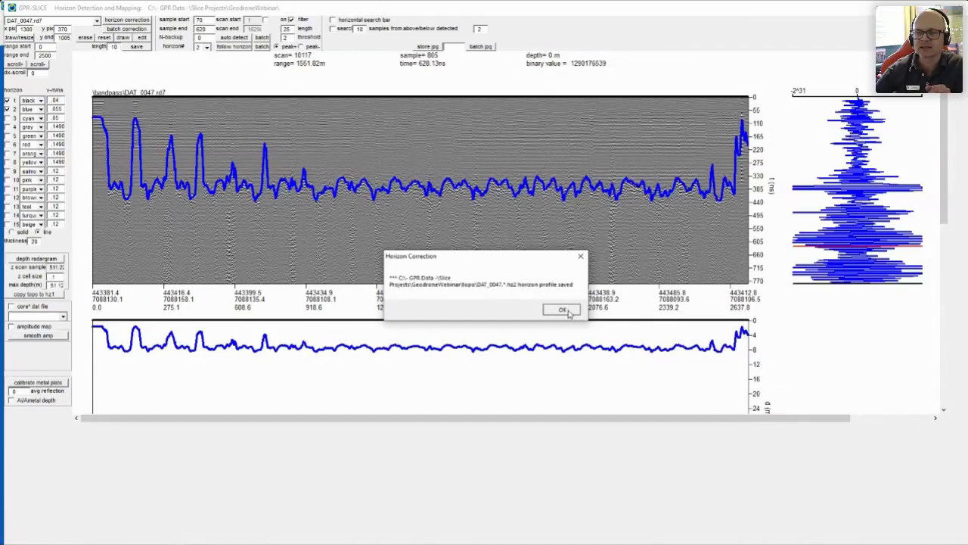
{"action": "left_click", "coordinate": [569, 312]}
- Set the range end to 400 and redraw the radargram with its horizons
{"action": "double_click", "coordinate": [47, 55]}
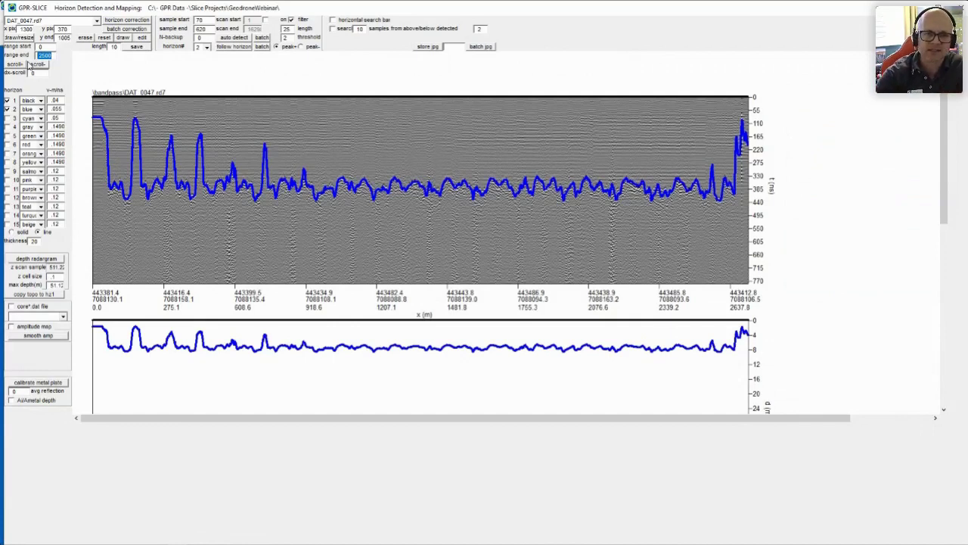
{"action": "type", "text": "40"}
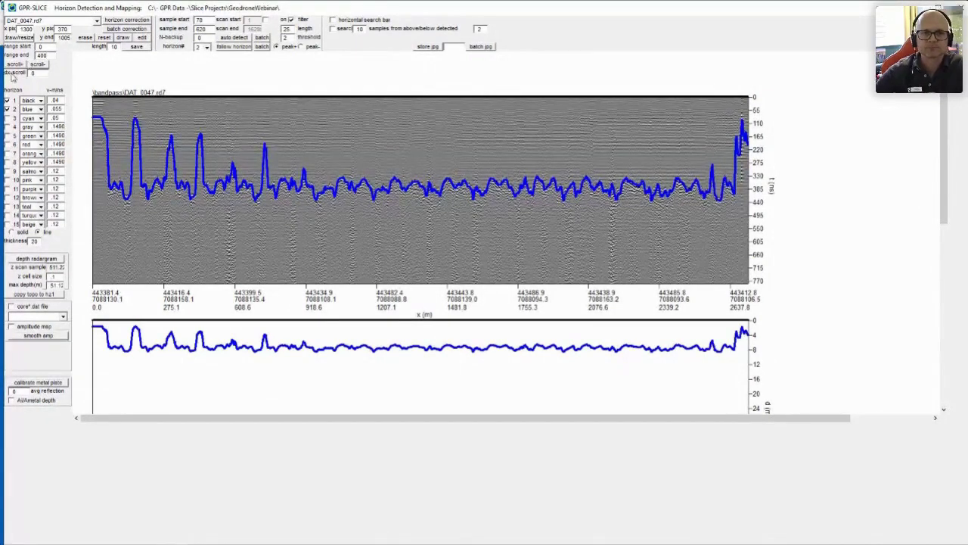
{"action": "left_click", "coordinate": [19, 64]}
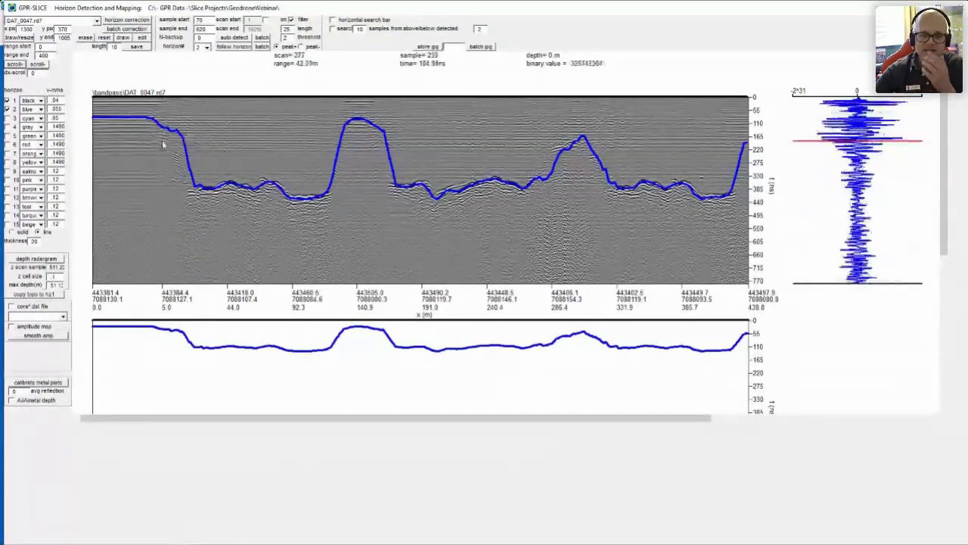
- Manually edit the points of horizon 2 along its first downward slope, and set the edit length to 50
{"action": "left_click", "coordinate": [142, 37]}
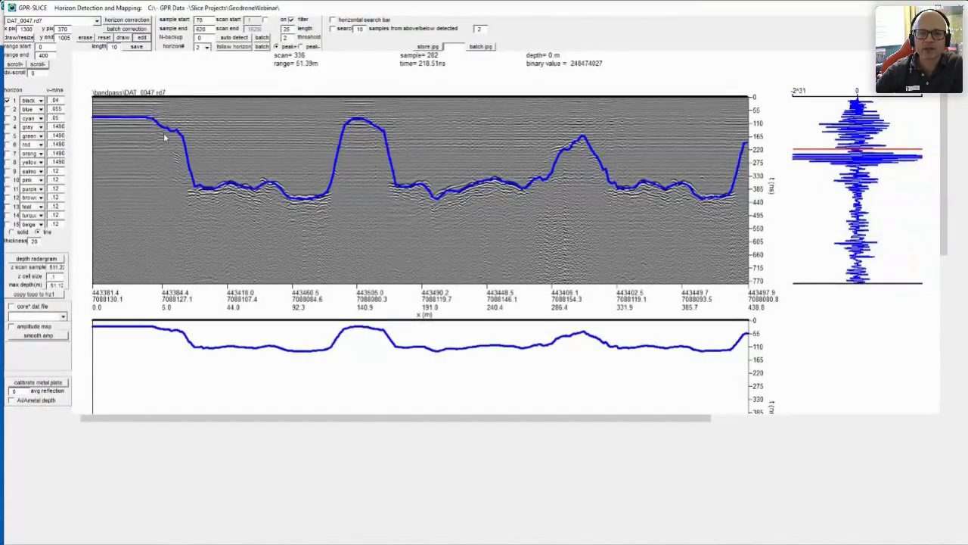
{"action": "left_click", "coordinate": [160, 127]}
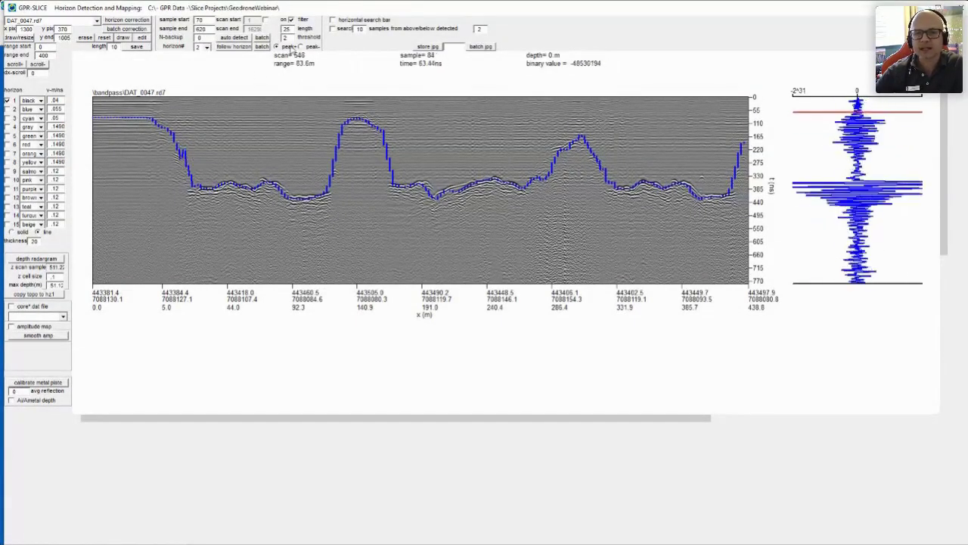
{"action": "double_click", "coordinate": [114, 47]}
{"action": "type", "text": "5"}
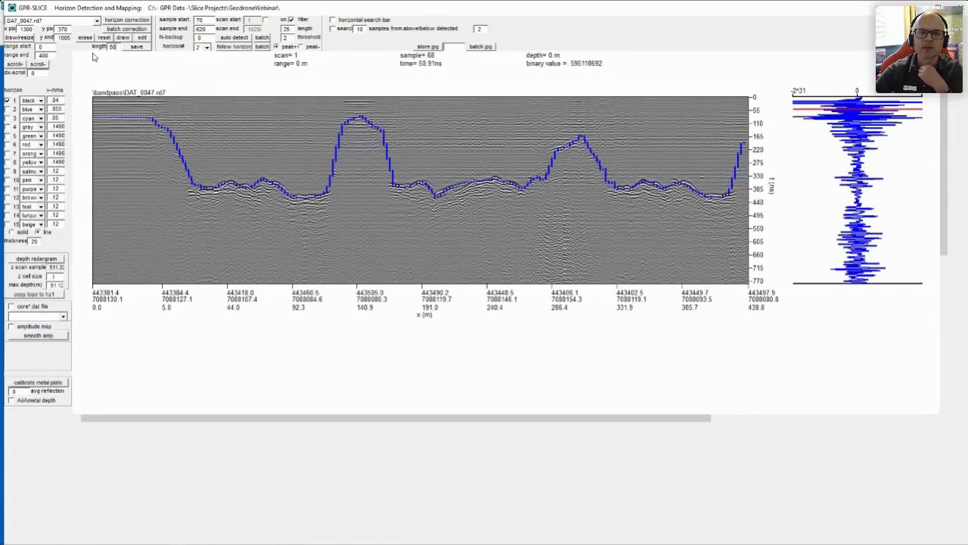
- Redraw the radargram with range end 2500, save the edited horizon 2 profile and close horizon detection
{"action": "left_click", "coordinate": [20, 38]}
{"action": "left_click", "coordinate": [136, 47]}
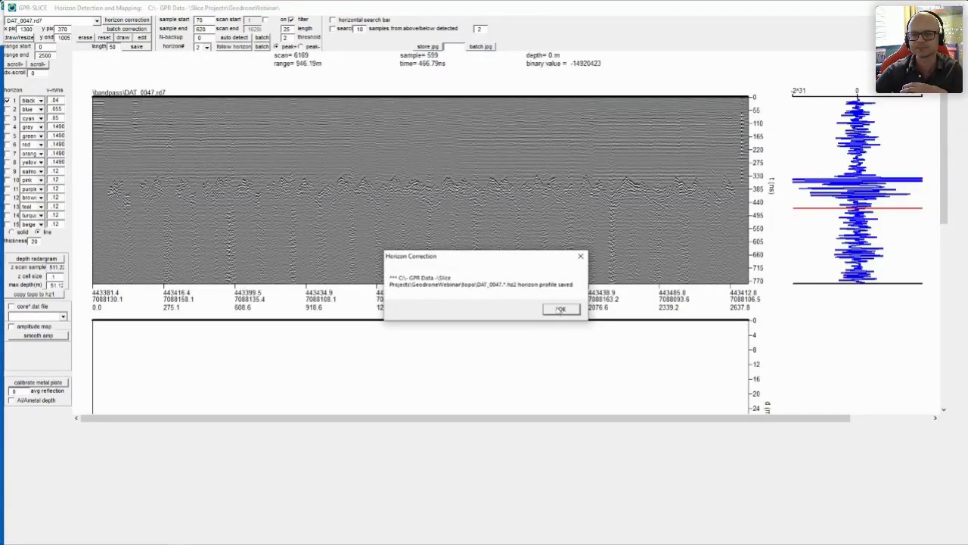
{"action": "left_click", "coordinate": [561, 309]}
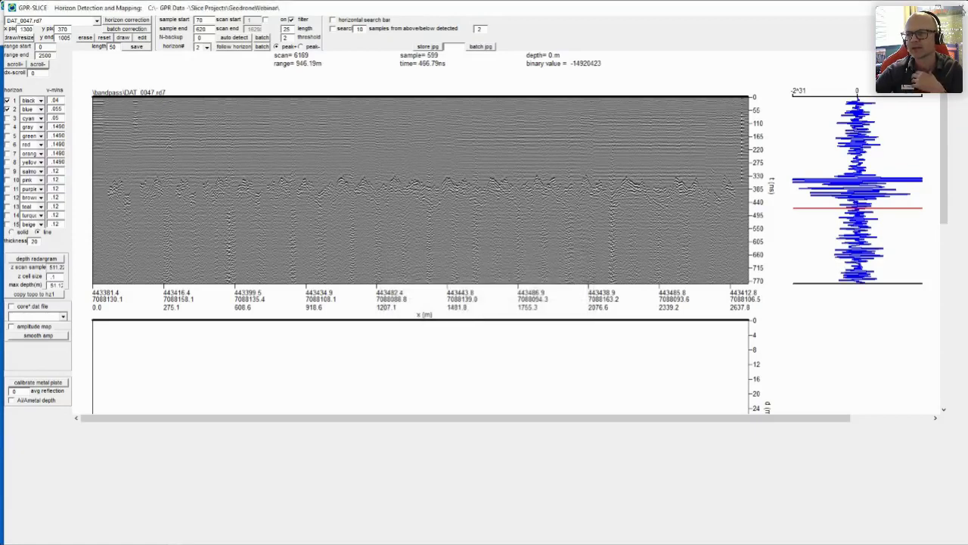
{"action": "left_click", "coordinate": [958, 7]}
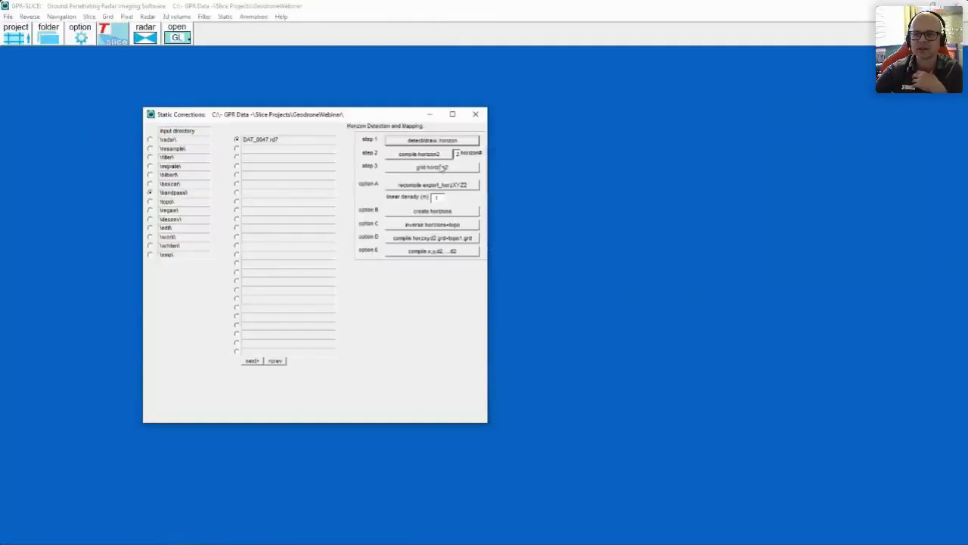
- Set the horizon number to 1 and compile horizon 1
{"action": "left_click", "coordinate": [457, 154]}
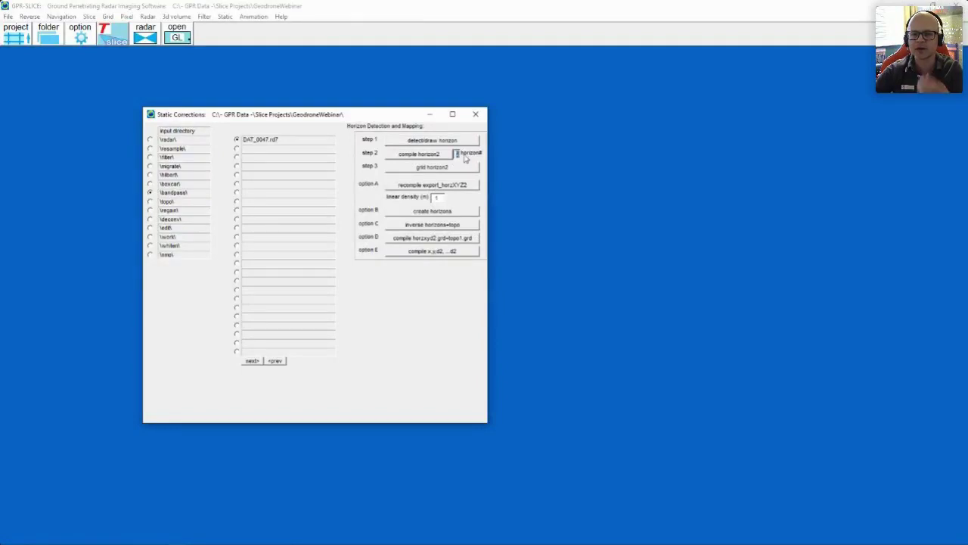
{"action": "type", "text": "1"}
{"action": "left_click", "coordinate": [422, 154]}
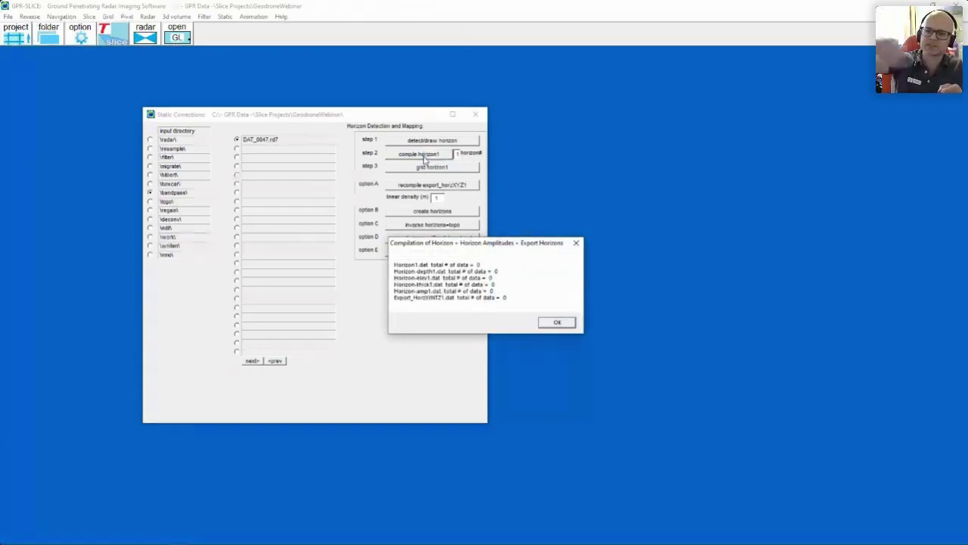
{"action": "left_click", "coordinate": [575, 242]}
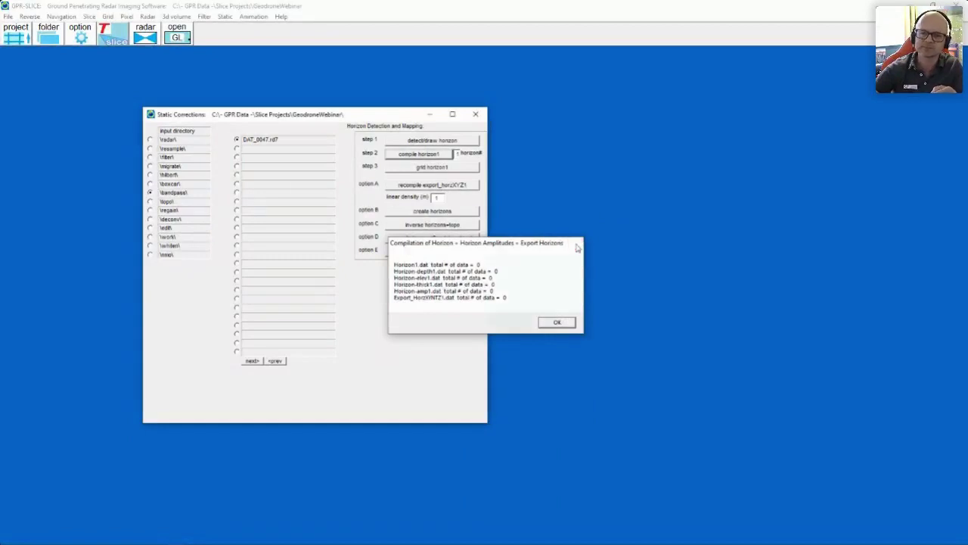
- Set the horizon number to 2, compile horizon 2 and open its gridding settings
{"action": "left_click", "coordinate": [457, 151]}
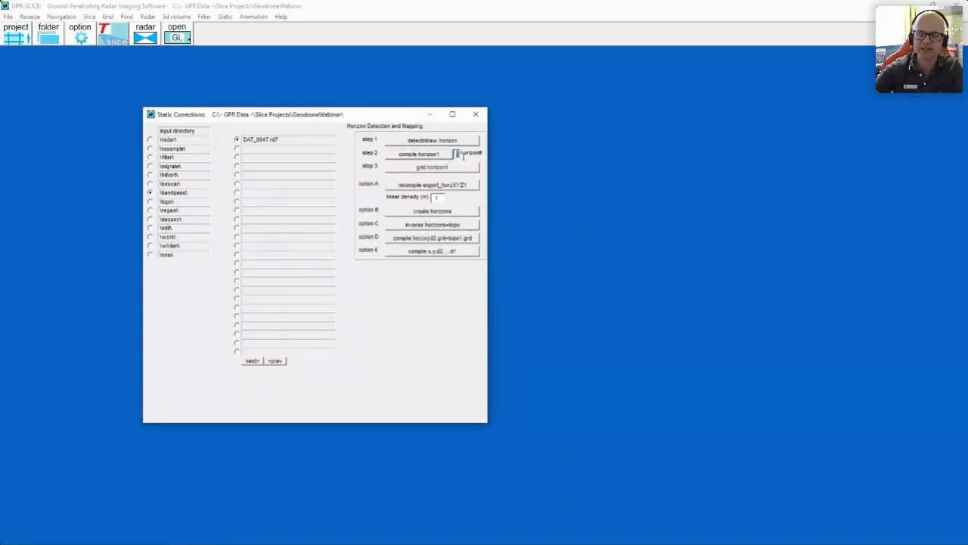
{"action": "left_click", "coordinate": [427, 155]}
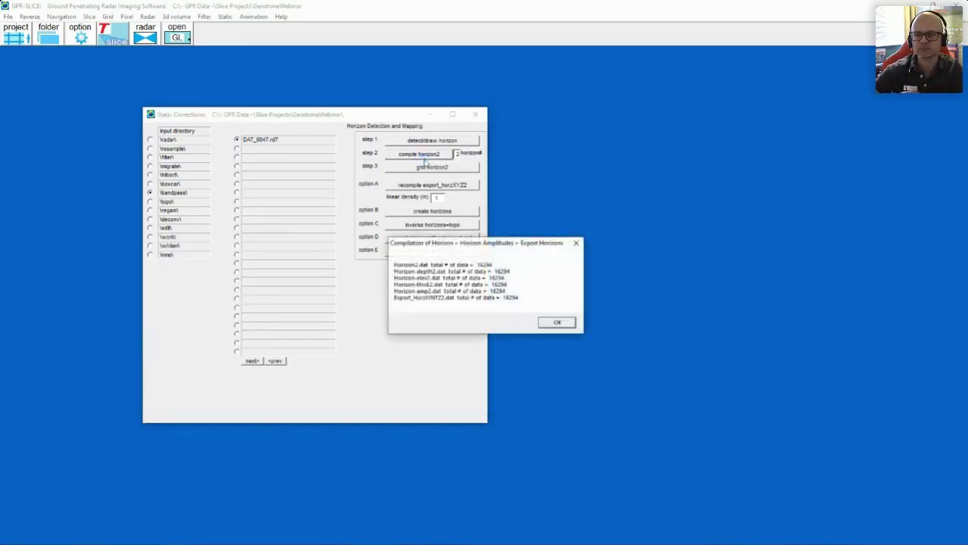
{"action": "left_click", "coordinate": [558, 322]}
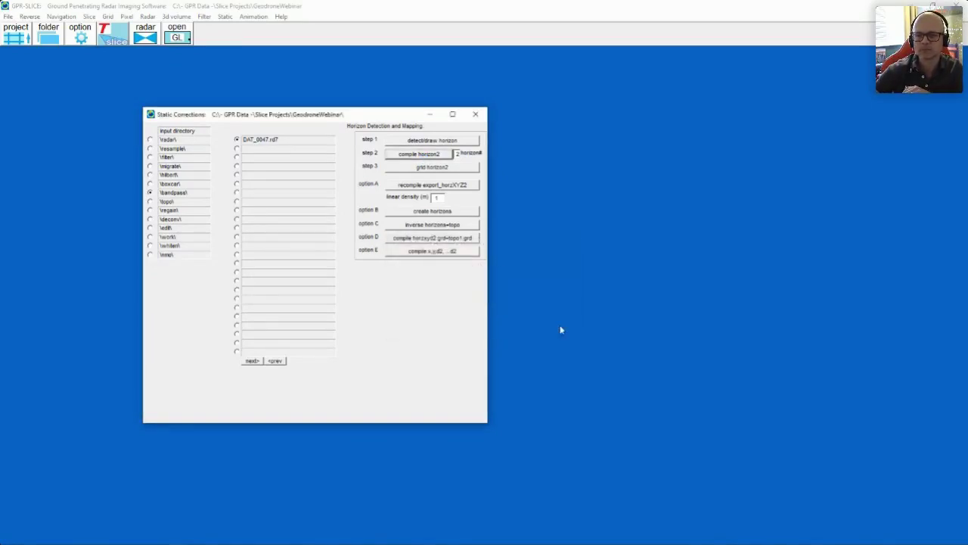
{"action": "left_click", "coordinate": [442, 170]}
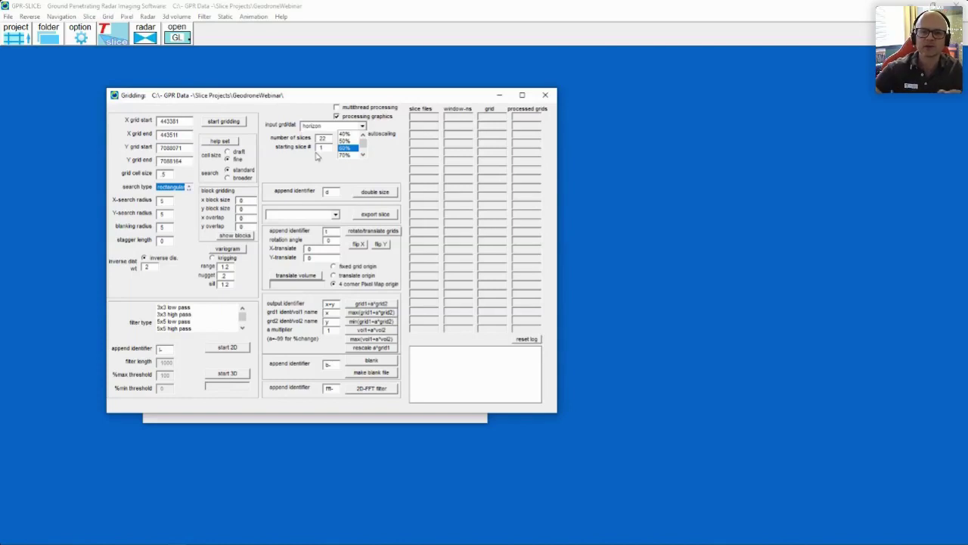
- Apply the help-set gridding parameters and set the X-search, Y-search and blanking radii to 5
{"action": "left_click", "coordinate": [219, 142]}
{"action": "left_click_drag", "start_coordinate": [170, 203], "coordinate": [125, 199]}
{"action": "type", "text": "6"}
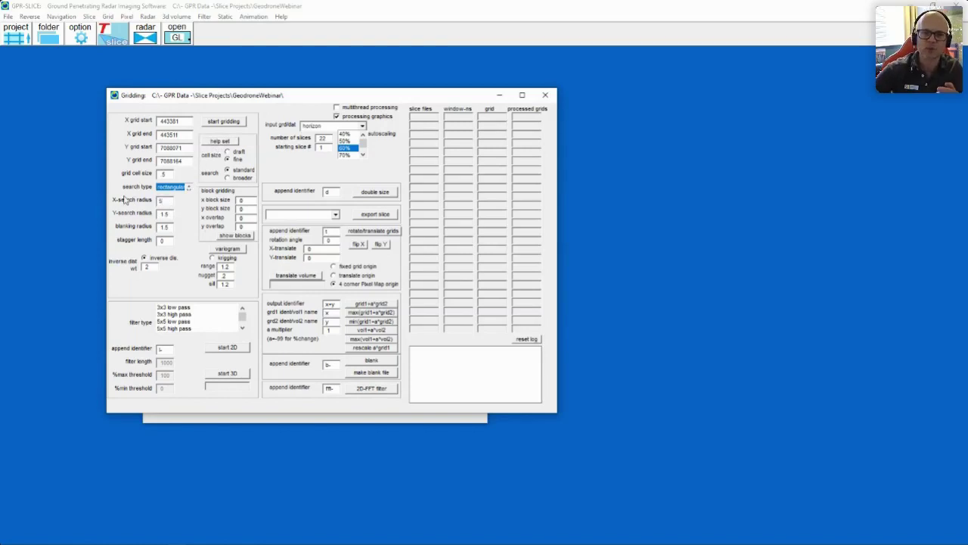
{"action": "left_click_drag", "start_coordinate": [182, 215], "coordinate": [154, 227]}
{"action": "type", "text": "55"}
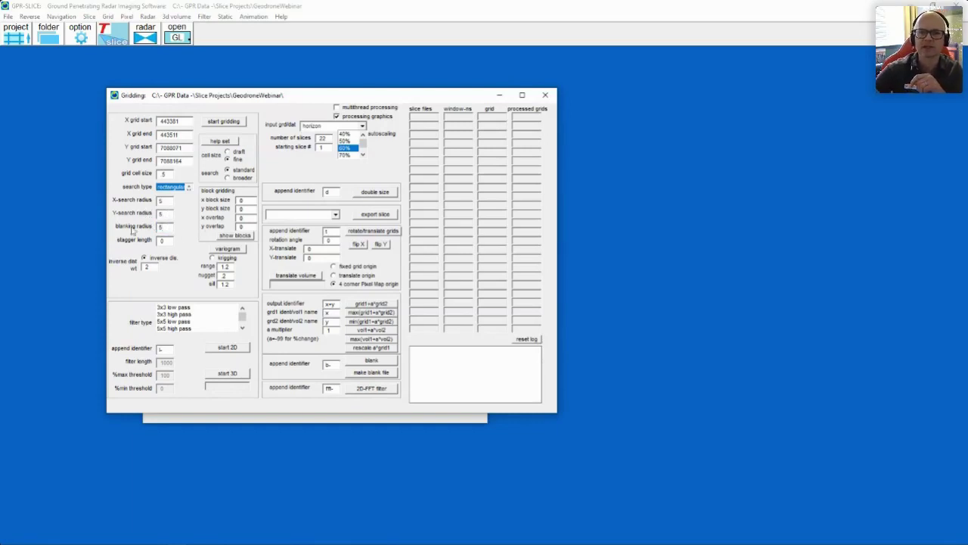
- Set the number of slices to 2, grid the horizons, and close the grid preview and gridding settings
{"action": "mouse_move", "coordinate": [331, 138]}
{"action": "left_mouse_down"}
{"action": "mouse_move", "coordinate": [294, 142]}
{"action": "mouse_move", "coordinate": [319, 148]}
{"action": "left_mouse_up"}
{"action": "type", "text": "2"}
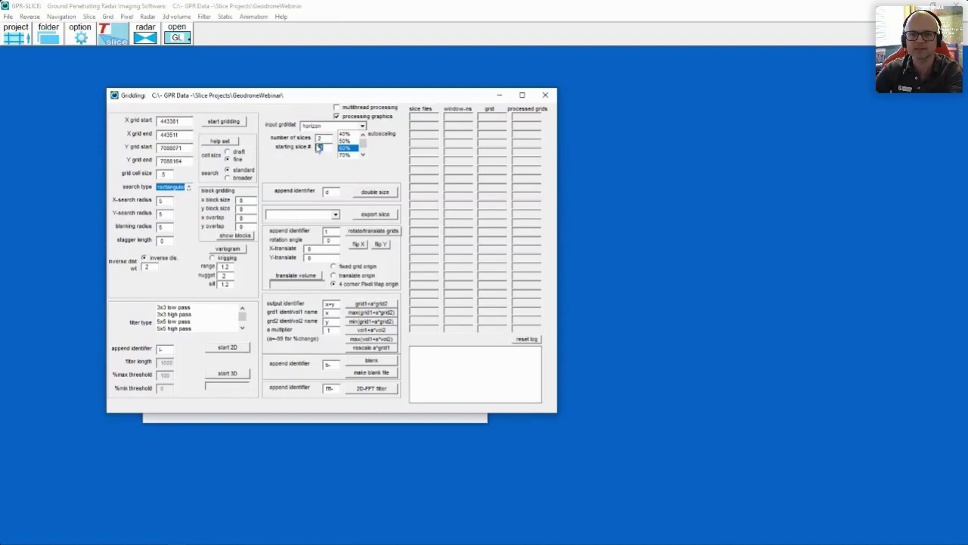
{"action": "left_click", "coordinate": [239, 123]}
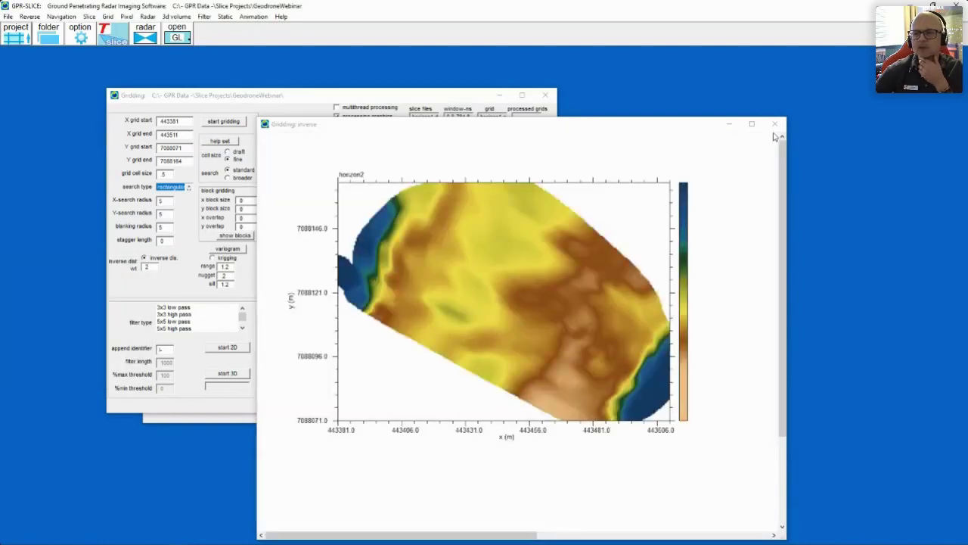
{"action": "left_click", "coordinate": [775, 125]}
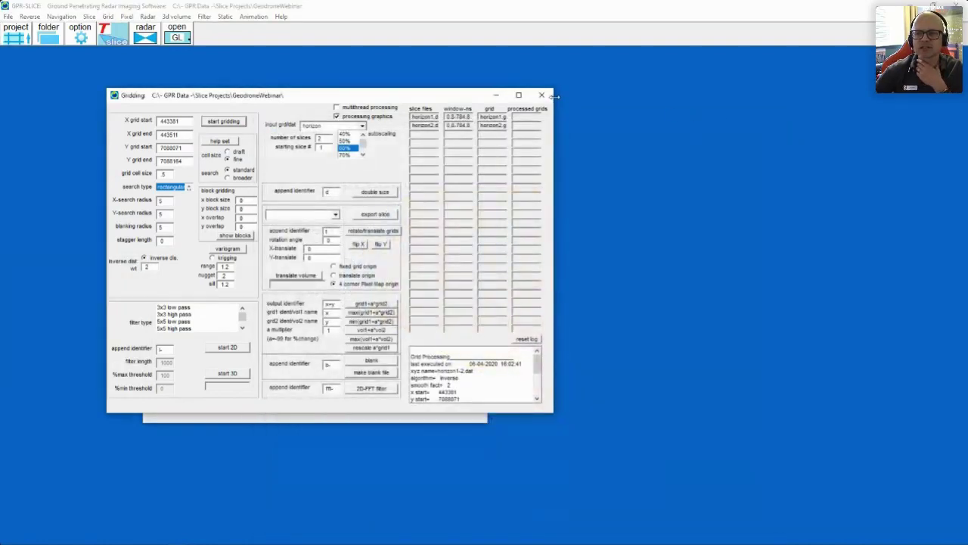
{"action": "left_click", "coordinate": [546, 96]}
{"action": "left_click", "coordinate": [477, 115]}
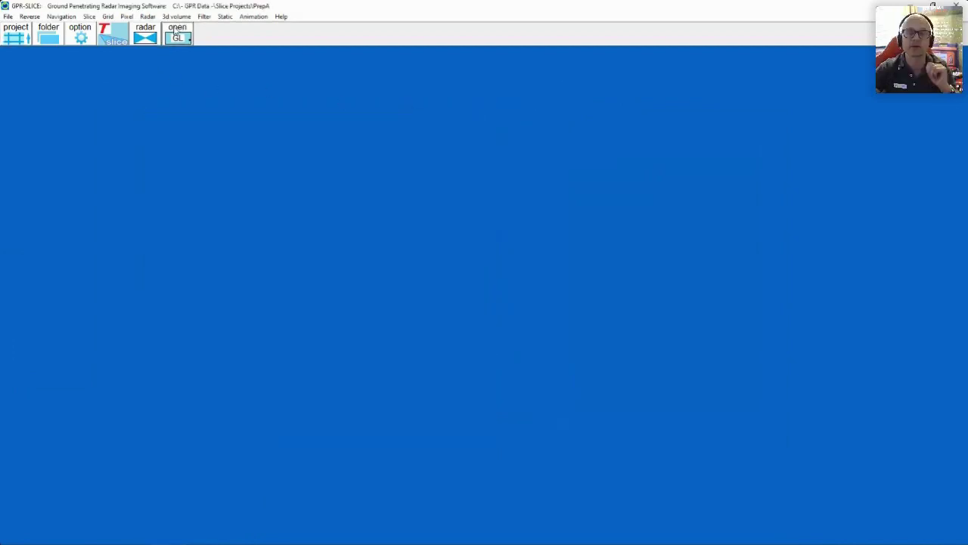
- Open the OpenGL volume display and draw horizon2.grd as a 3D surface
{"action": "left_click", "coordinate": [174, 30]}
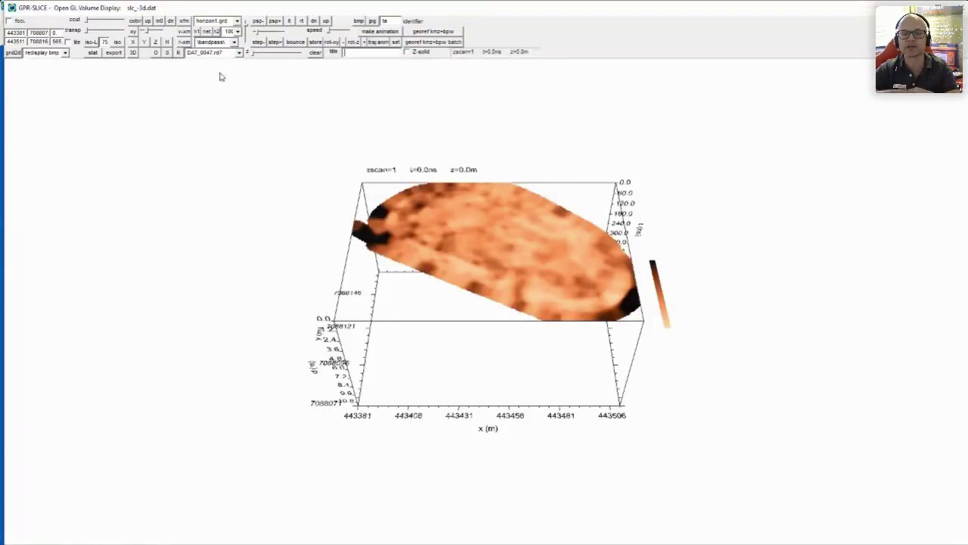
{"action": "left_click", "coordinate": [237, 22]}
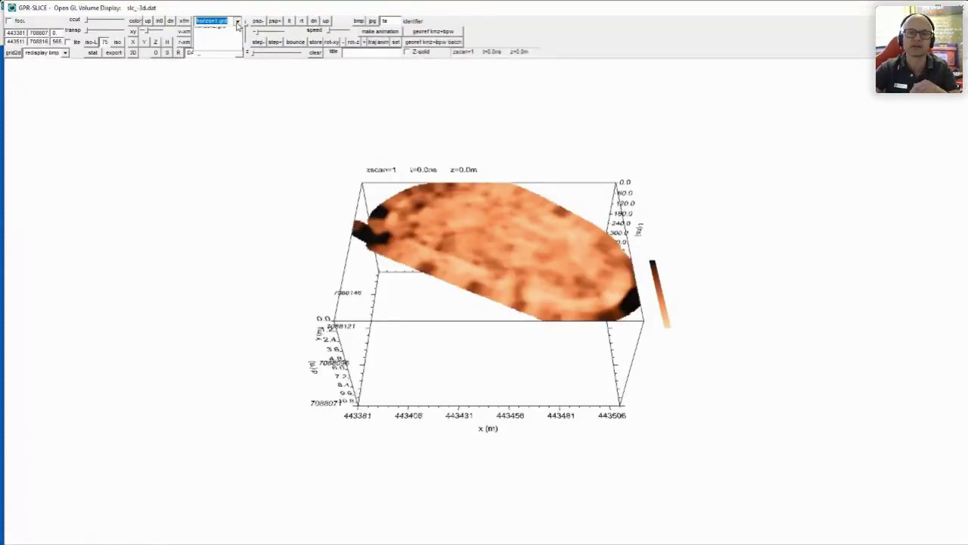
{"action": "left_click", "coordinate": [220, 27]}
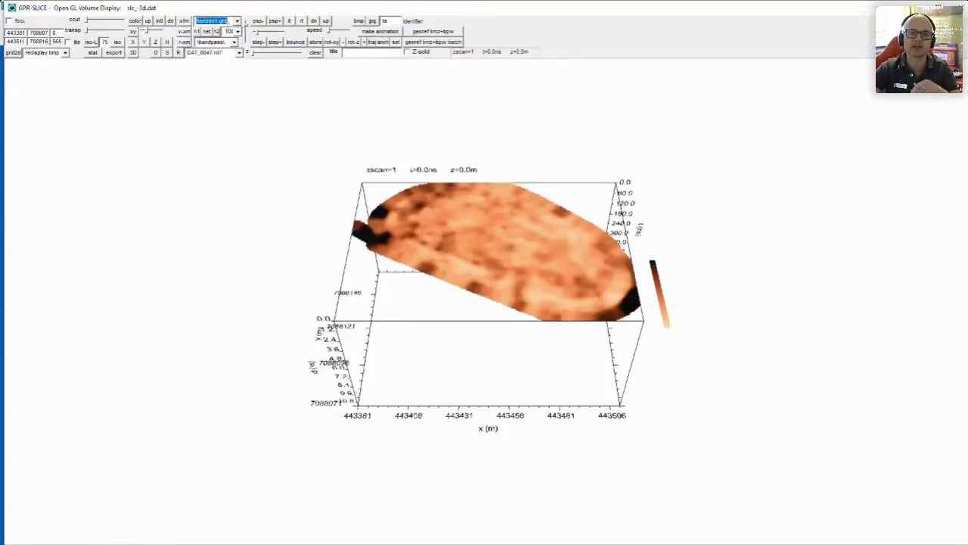
{"action": "left_click", "coordinate": [200, 37]}
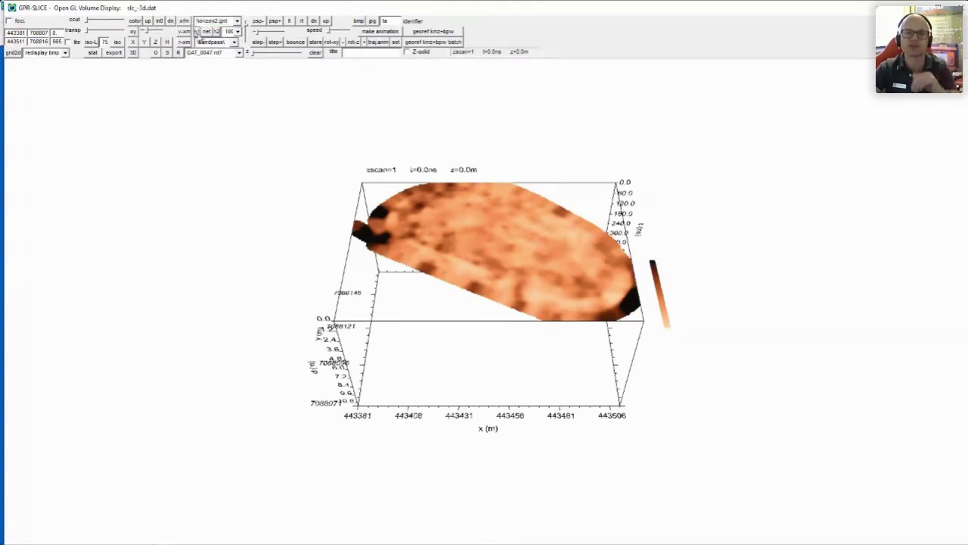
- Examine the shape of the horizon 2 surface in 3D from several viewing angles
{"action": "left_click_drag", "start_coordinate": [459, 316], "coordinate": [495, 268]}
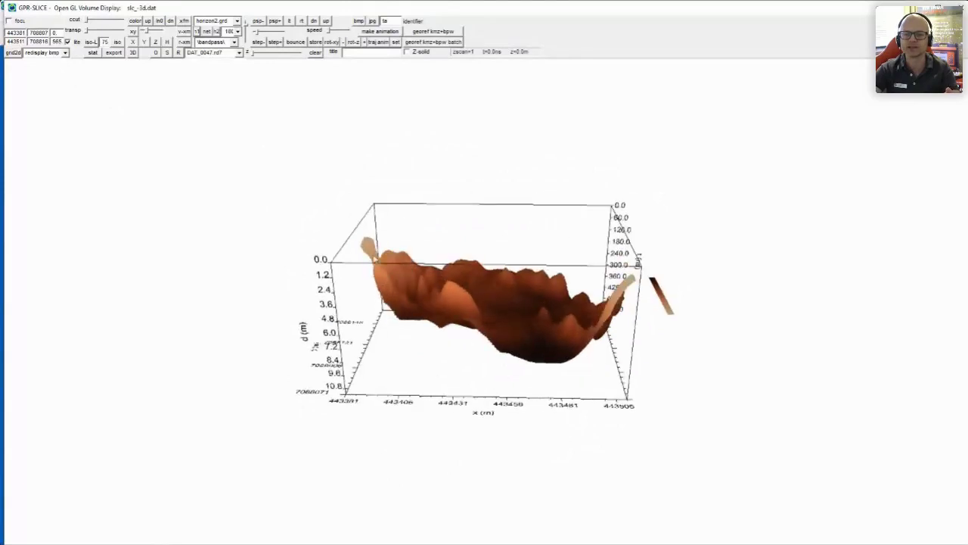
{"action": "left_click_drag", "start_coordinate": [496, 328], "coordinate": [527, 365]}
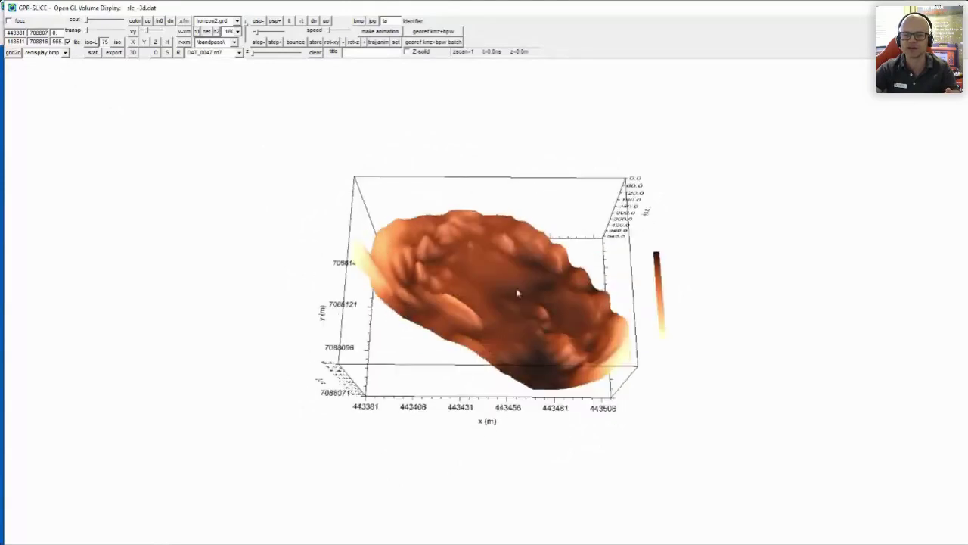
{"action": "left_click_drag", "start_coordinate": [519, 294], "coordinate": [563, 294]}
{"action": "left_click_drag", "start_coordinate": [504, 316], "coordinate": [459, 310]}
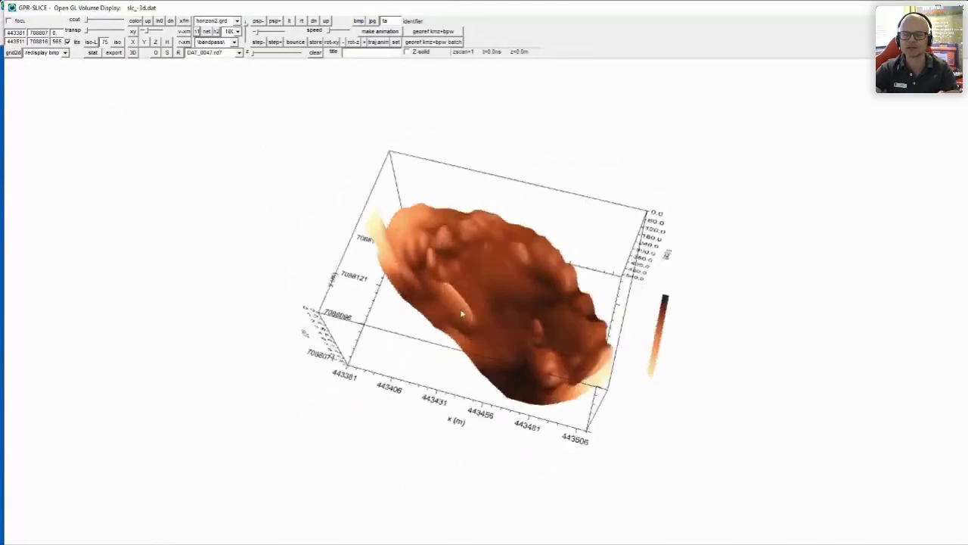
{"action": "left_click_drag", "start_coordinate": [519, 296], "coordinate": [432, 306]}
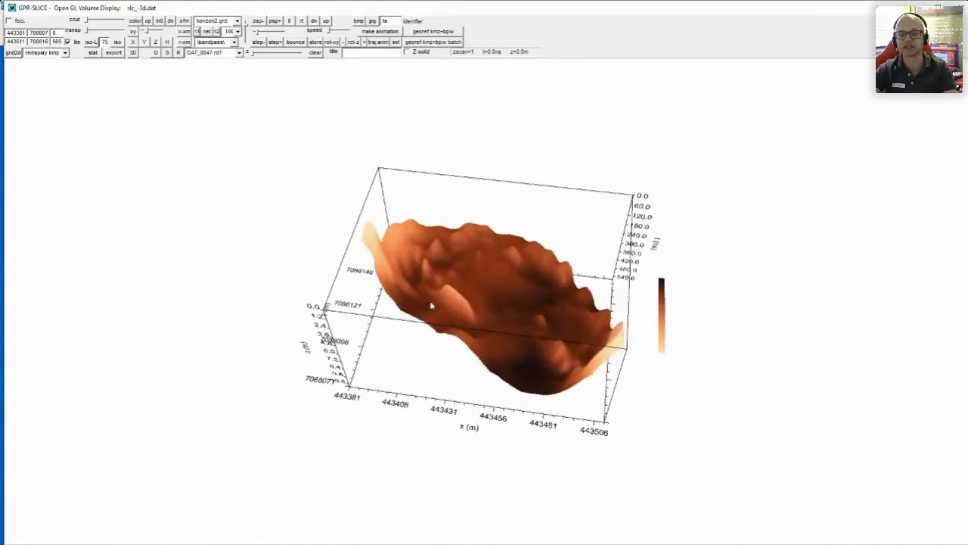
{"action": "left_click_drag", "start_coordinate": [492, 321], "coordinate": [545, 325]}
{"action": "left_click_drag", "start_coordinate": [482, 318], "coordinate": [433, 261]}
{"action": "left_click_drag", "start_coordinate": [586, 317], "coordinate": [565, 283]}
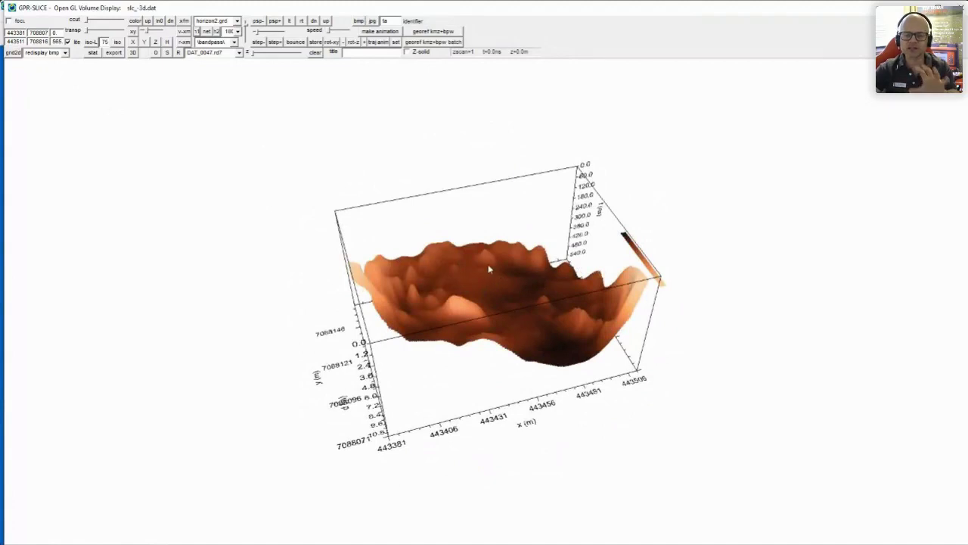
{"action": "mouse_move", "coordinate": [490, 271]}
{"action": "left_mouse_down"}
{"action": "mouse_move", "coordinate": [501, 275]}
{"action": "mouse_move", "coordinate": [485, 269]}
{"action": "left_mouse_up"}
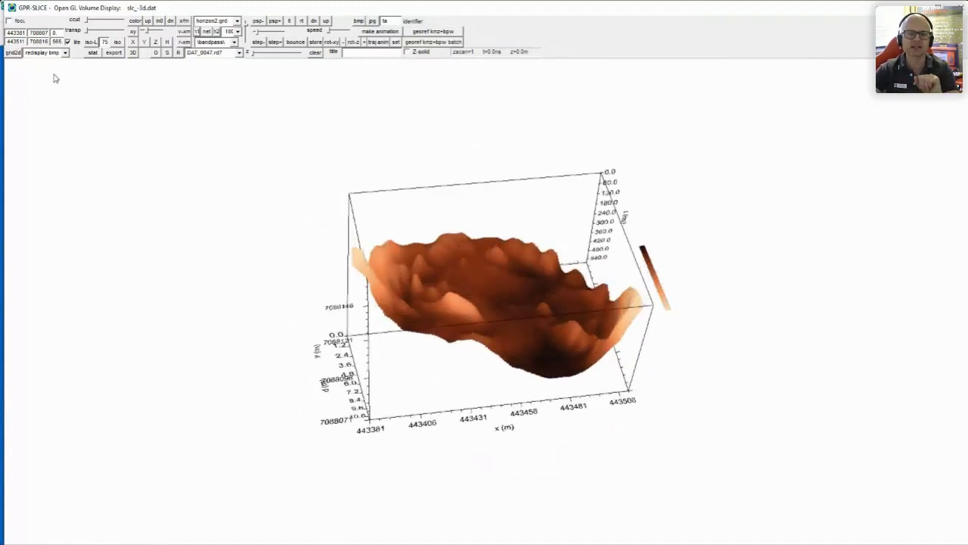
- Open the BMP image overlay settings and get a Google satellite image, zoomed out to cover the surrounding area
{"action": "left_click", "coordinate": [66, 54]}
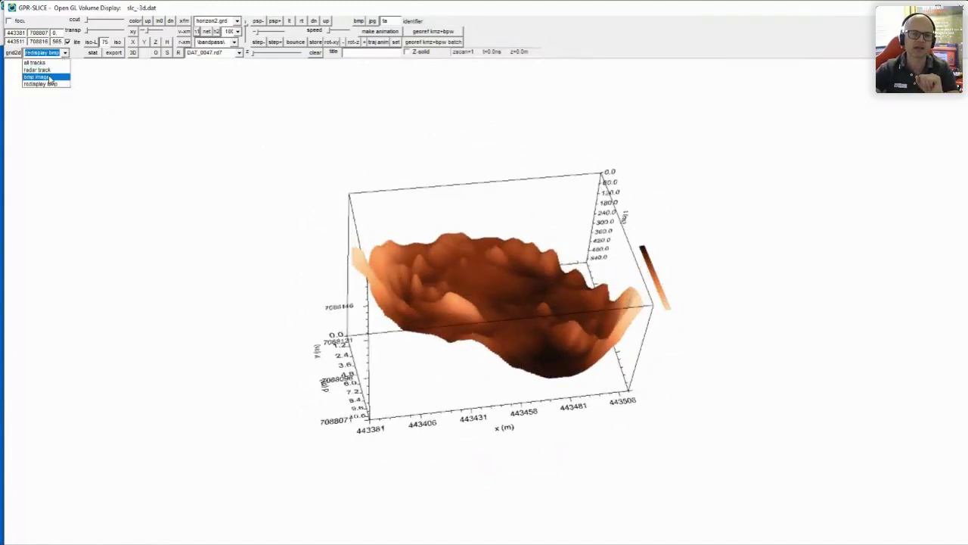
{"action": "left_click", "coordinate": [47, 78]}
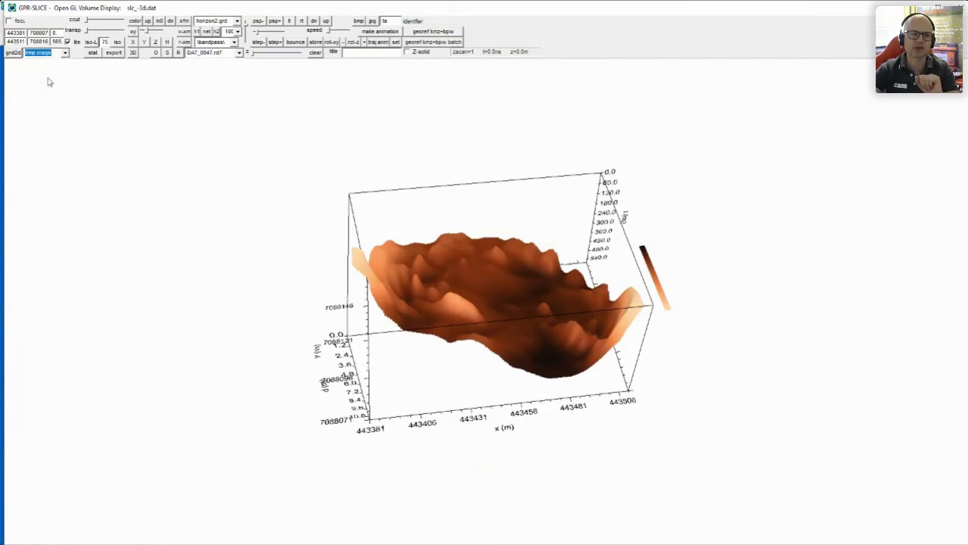
{"action": "left_click", "coordinate": [13, 54]}
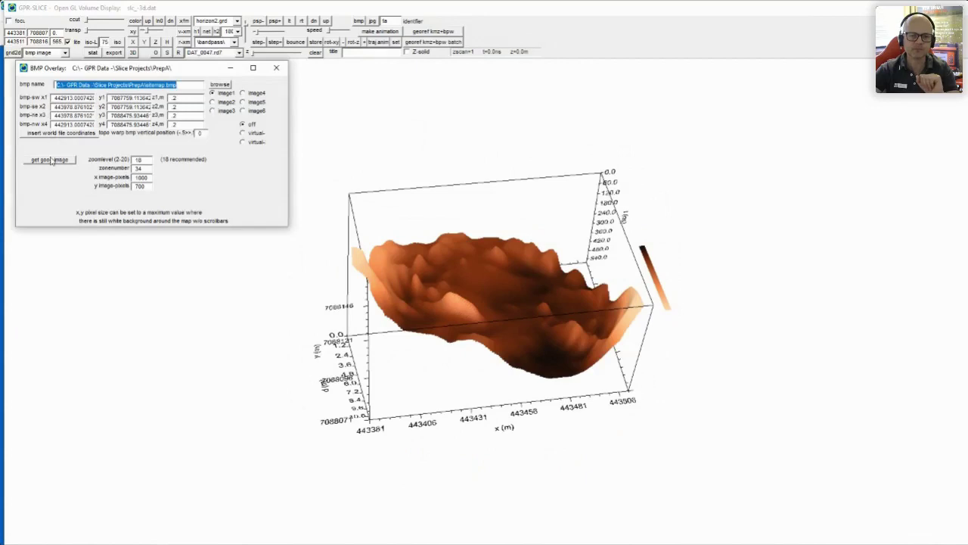
{"action": "left_click", "coordinate": [50, 160]}
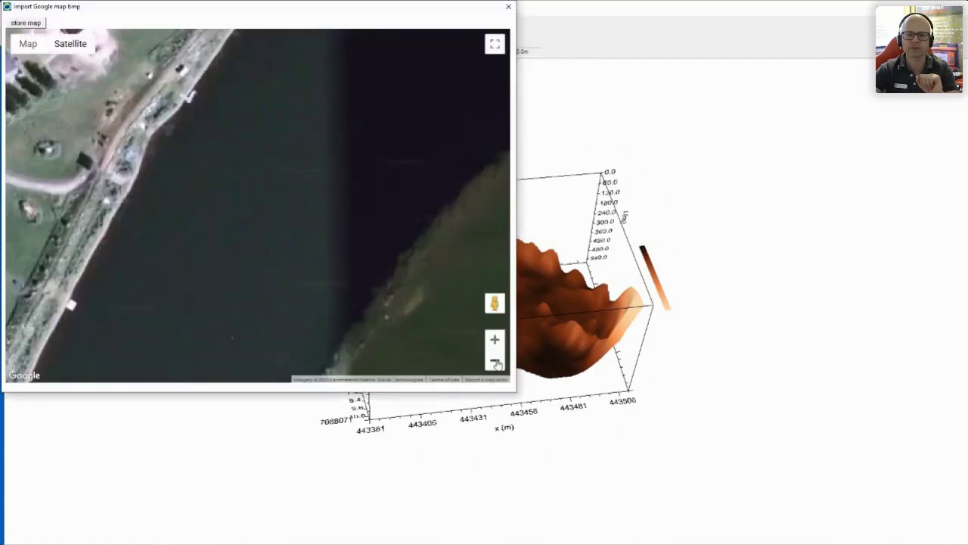
{"action": "left_click", "coordinate": [495, 365]}
{"action": "left_click", "coordinate": [496, 365]}
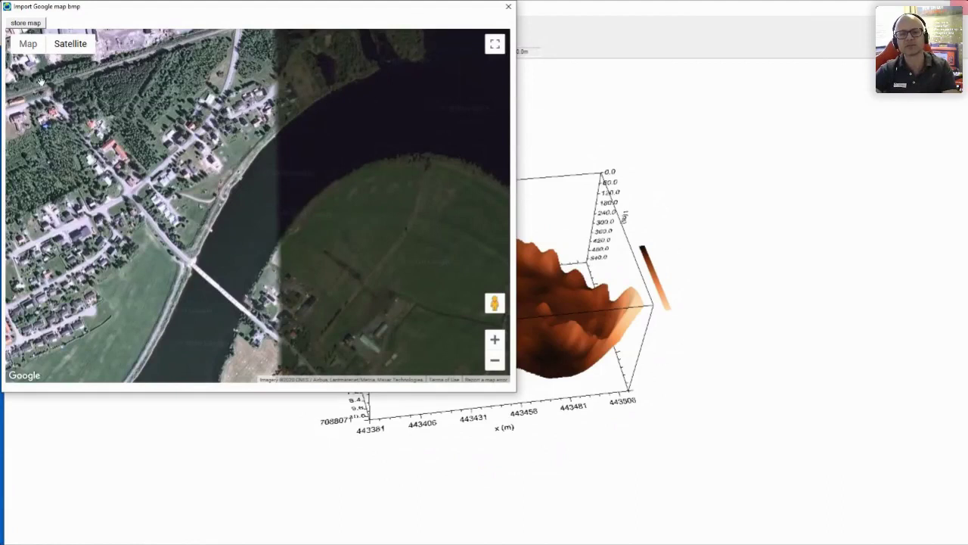
- Store the satellite map as the site map bitmap and close the map import and overlay settings
{"action": "left_click", "coordinate": [25, 23]}
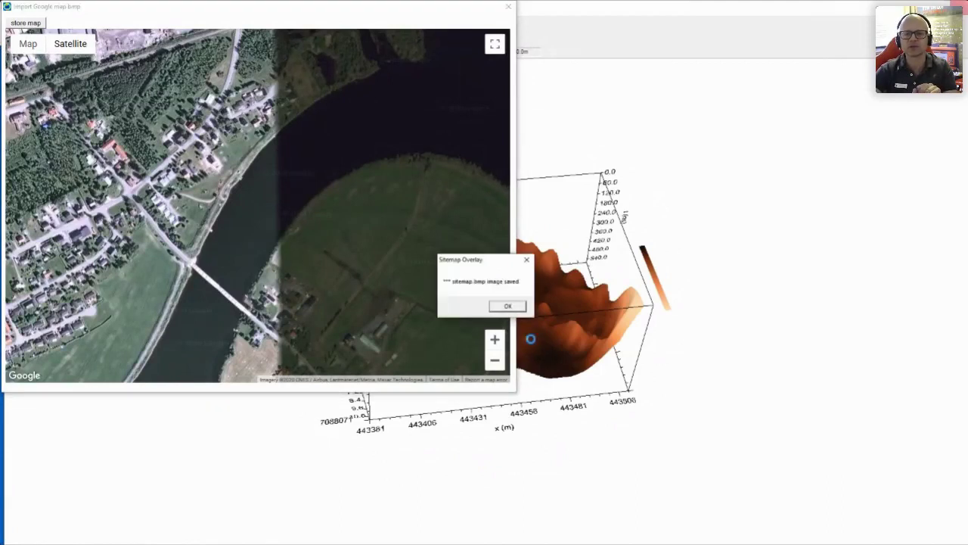
{"action": "left_click", "coordinate": [509, 306]}
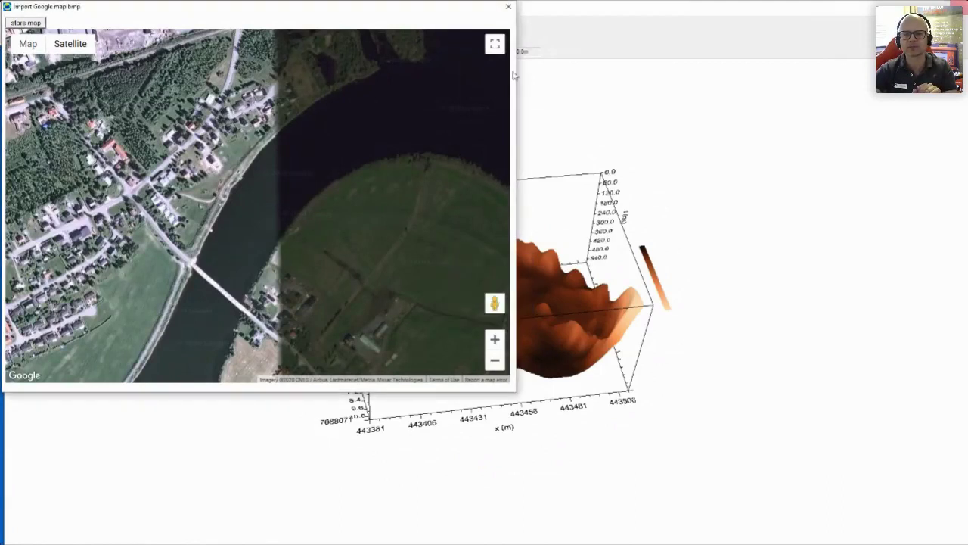
{"action": "left_click", "coordinate": [508, 6]}
{"action": "left_click", "coordinate": [276, 73]}
{"action": "left_click", "coordinate": [275, 70]}
- Check the horizon over the satellite map, clear the display, and redisplay the bitmap with increased transparency
{"action": "left_click_drag", "start_coordinate": [432, 297], "coordinate": [303, 41]}
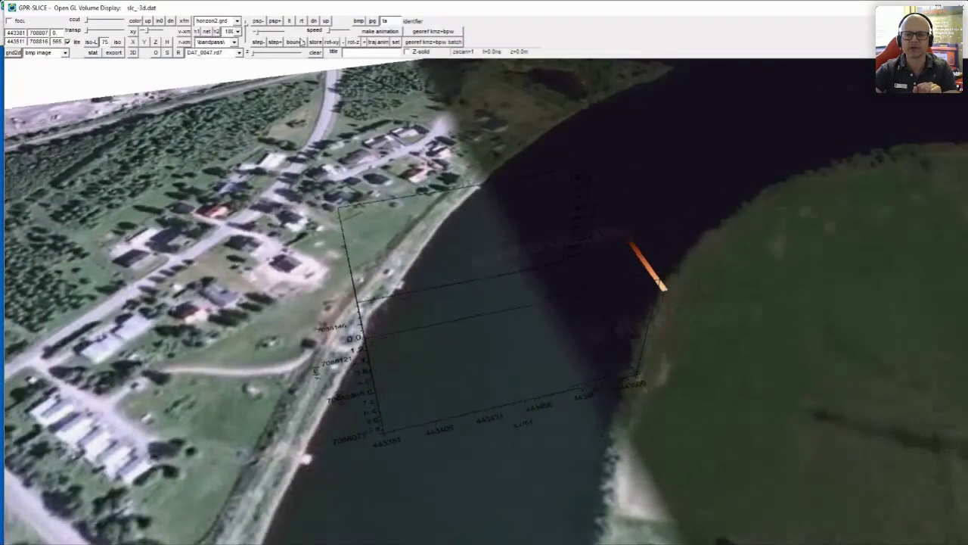
{"action": "left_click", "coordinate": [301, 42]}
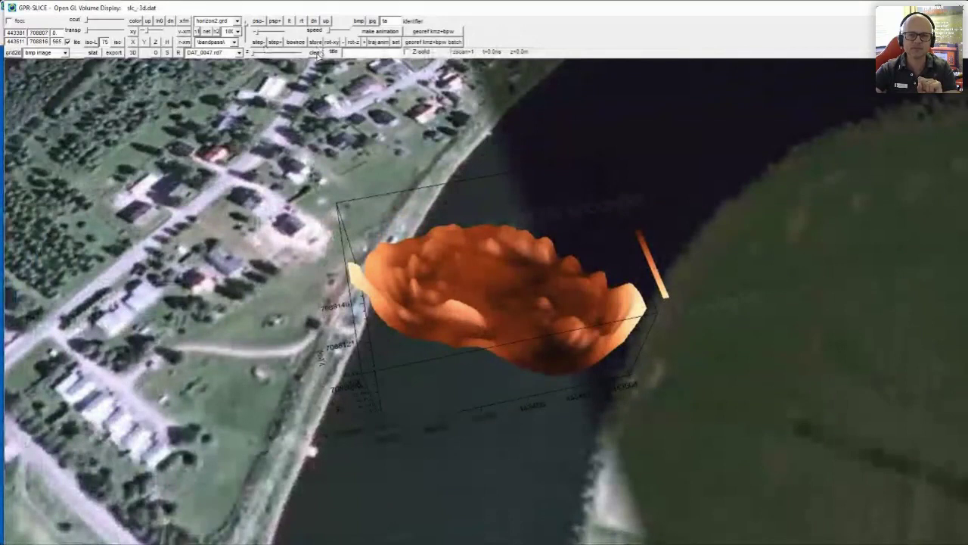
{"action": "left_click", "coordinate": [316, 53]}
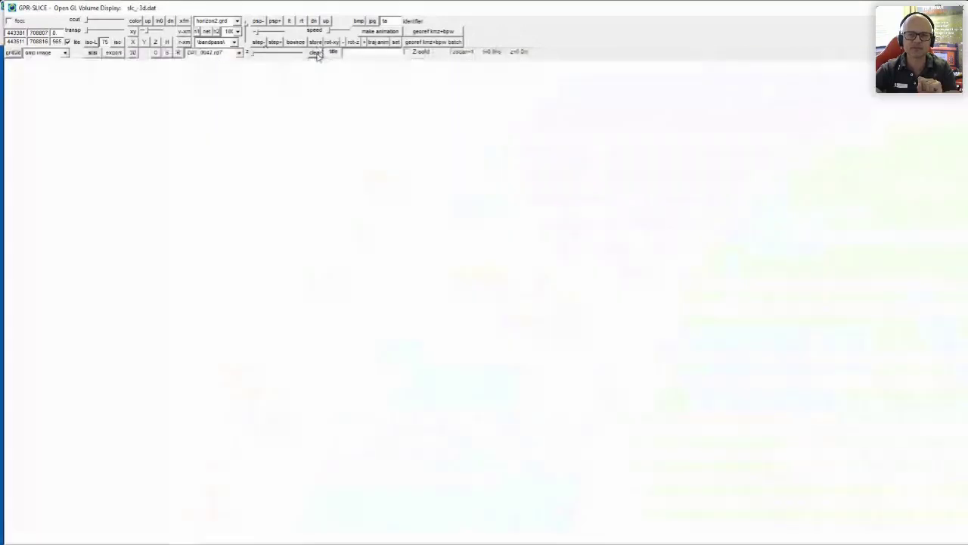
{"action": "left_click", "coordinate": [65, 53]}
{"action": "left_click", "coordinate": [41, 64]}
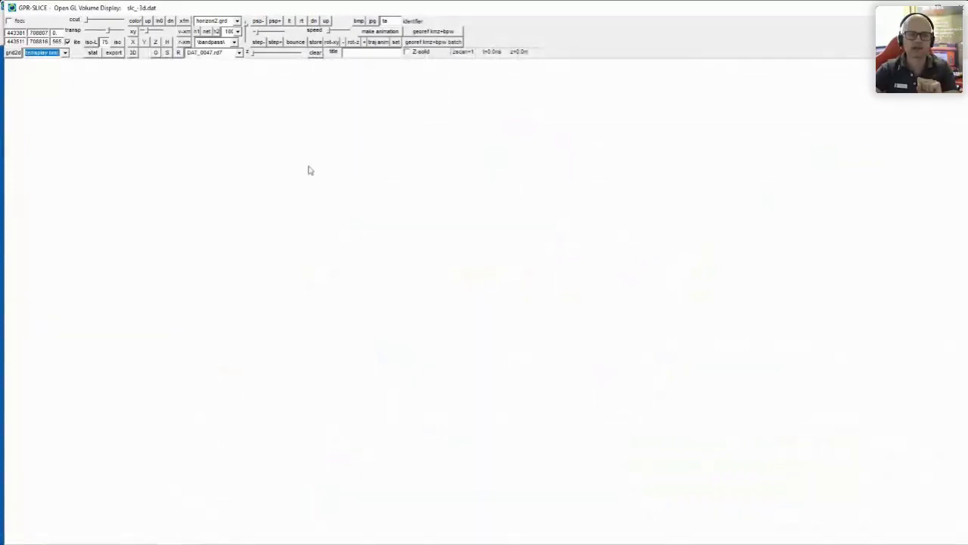
{"action": "left_click", "coordinate": [5, 57]}
{"action": "left_click_drag", "start_coordinate": [114, 34], "coordinate": [108, 32]}
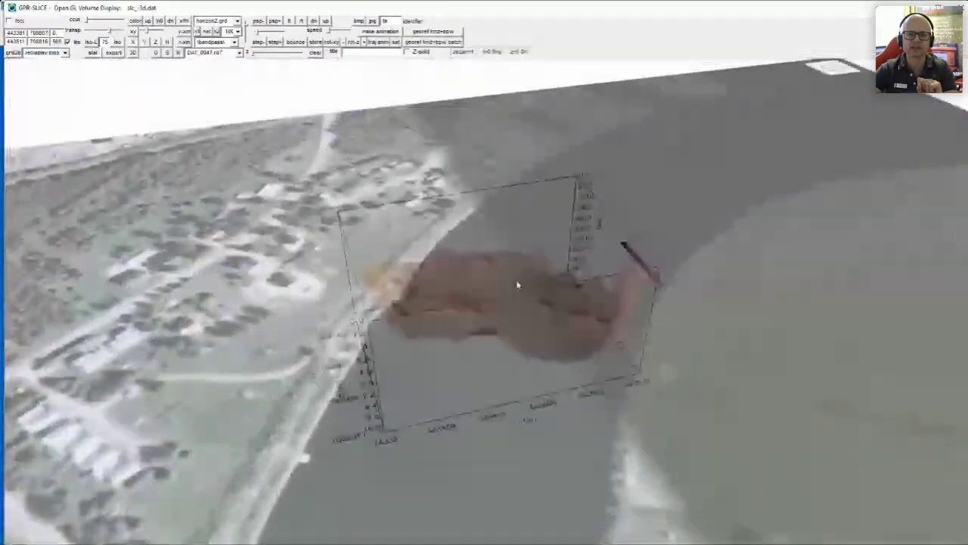
- Reduce the transparency and redraw the horizon 2 surface together with the semi-transparent satellite image
{"action": "left_click_drag", "start_coordinate": [519, 280], "coordinate": [318, 181]}
{"action": "left_click_drag", "start_coordinate": [111, 34], "coordinate": [89, 32]}
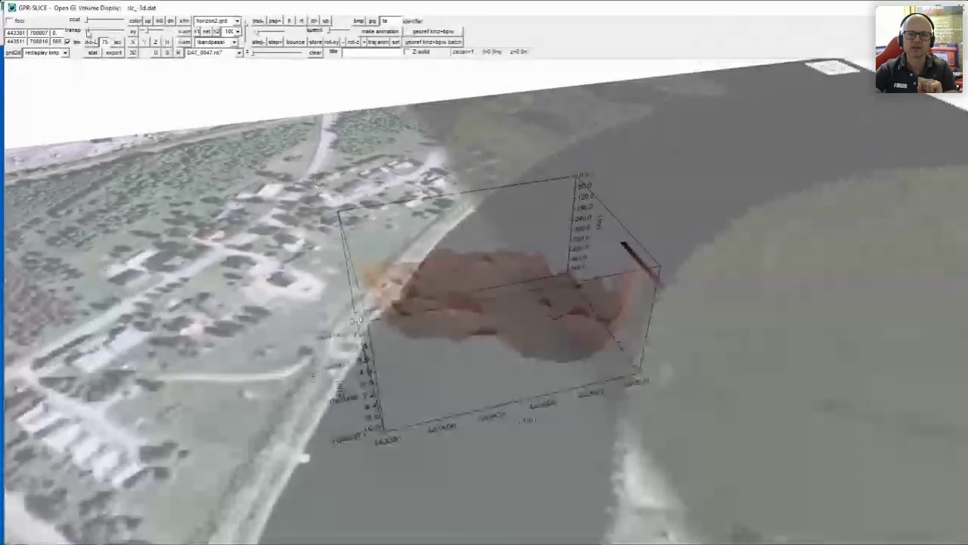
{"action": "left_click", "coordinate": [198, 33]}
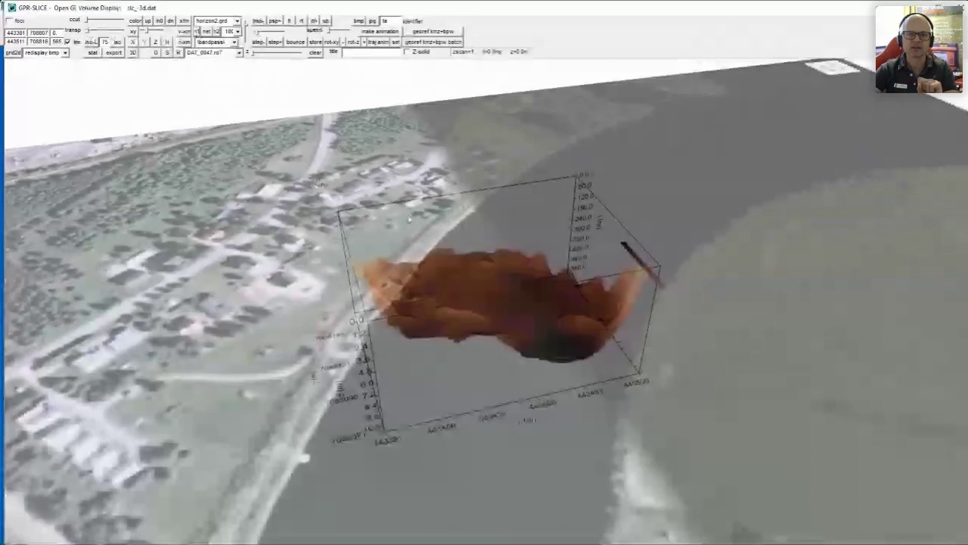
{"action": "left_click", "coordinate": [66, 52]}
{"action": "left_click", "coordinate": [95, 91]}
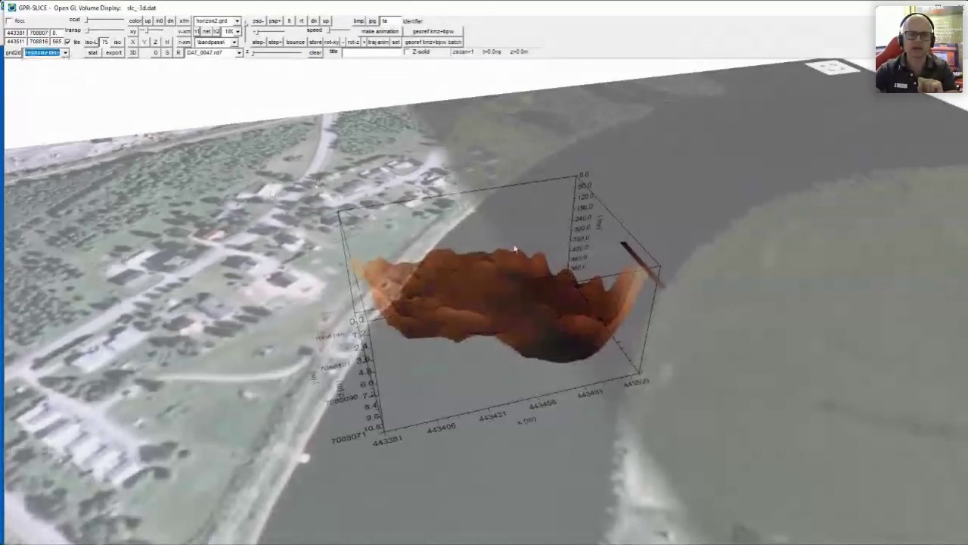
{"action": "left_click_drag", "start_coordinate": [475, 269], "coordinate": [66, 59]}
- Reopen the BMP image overlay settings and set all four corner elevations, z1 to z4, to 0.5 m
{"action": "left_click", "coordinate": [65, 53]}
{"action": "left_click", "coordinate": [27, 57]}
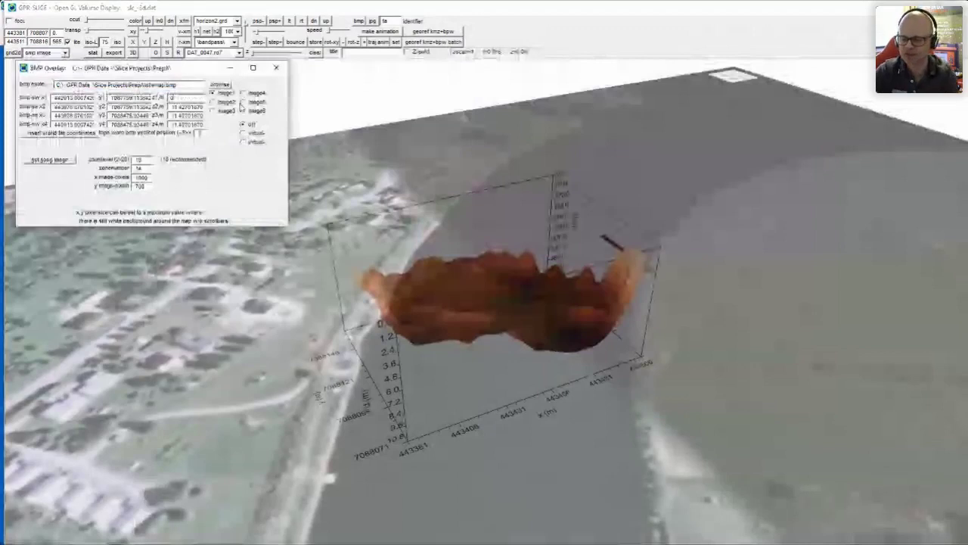
{"action": "type", "text": "0.5"}
{"action": "key", "text": "Tab"}
{"action": "type", "text": "0.5"}
{"action": "key", "text": "Tab"}
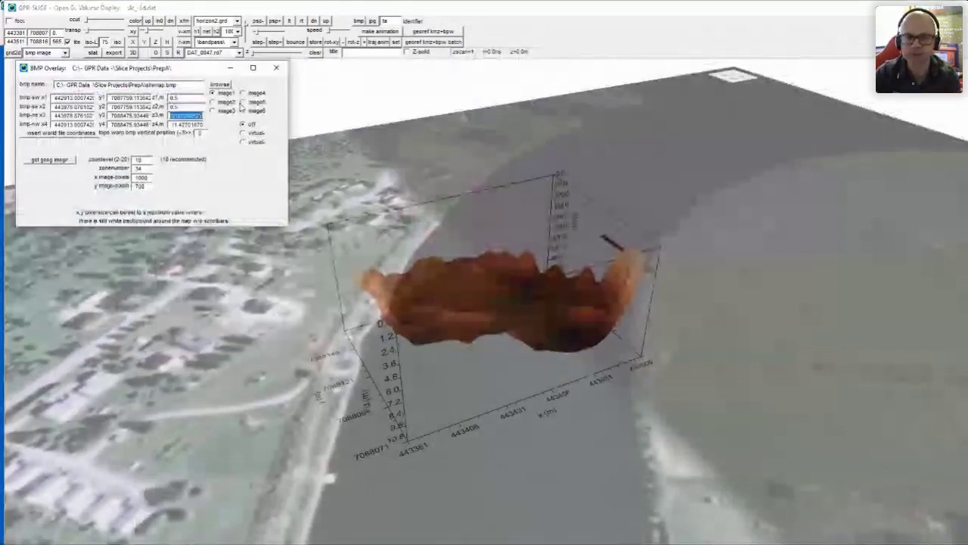
{"action": "type", "text": "0.5"}
{"action": "key", "text": "Tab"}
{"action": "type", "text": "0.5"}
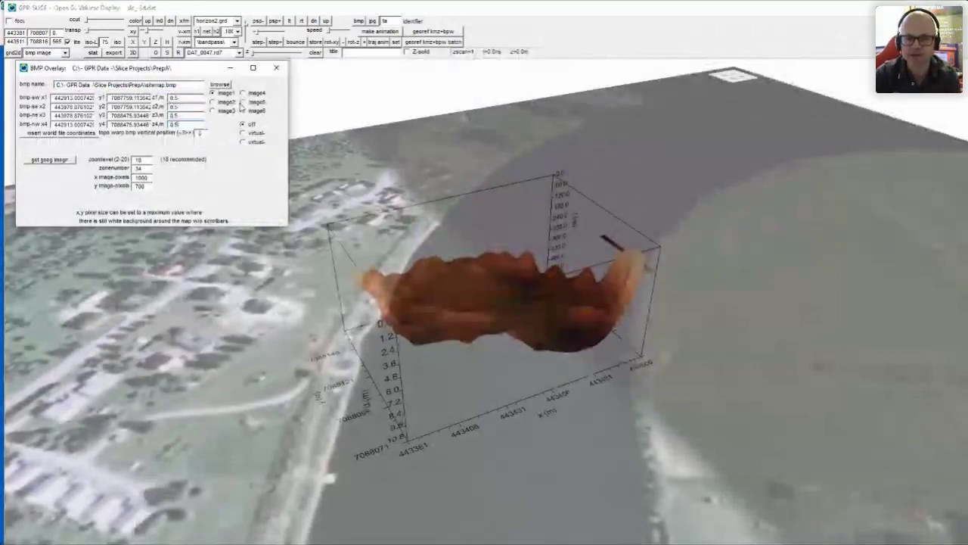
{"action": "key", "text": "Tab"}
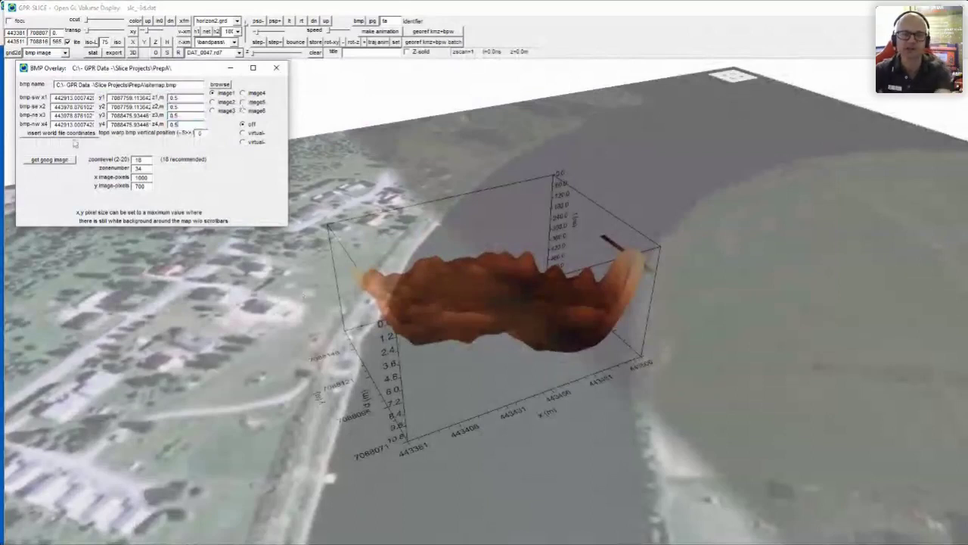
- Close the BMP overlay settings, adjust the satellite image's transparency, and redraw the horizon 2 surface with the semi-transparent map
{"action": "left_click", "coordinate": [276, 68]}
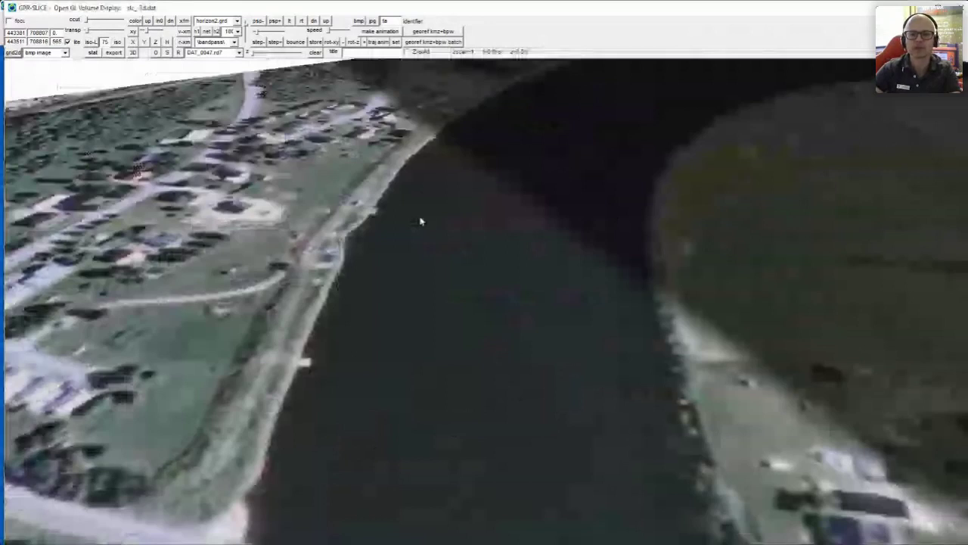
{"action": "left_click_drag", "start_coordinate": [90, 32], "coordinate": [110, 35]}
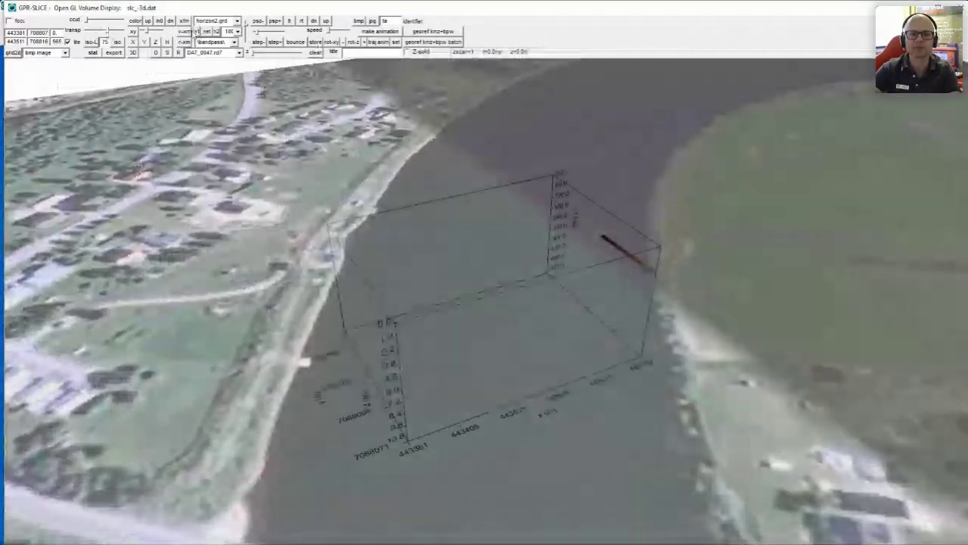
{"action": "left_click_drag", "start_coordinate": [110, 35], "coordinate": [104, 32]}
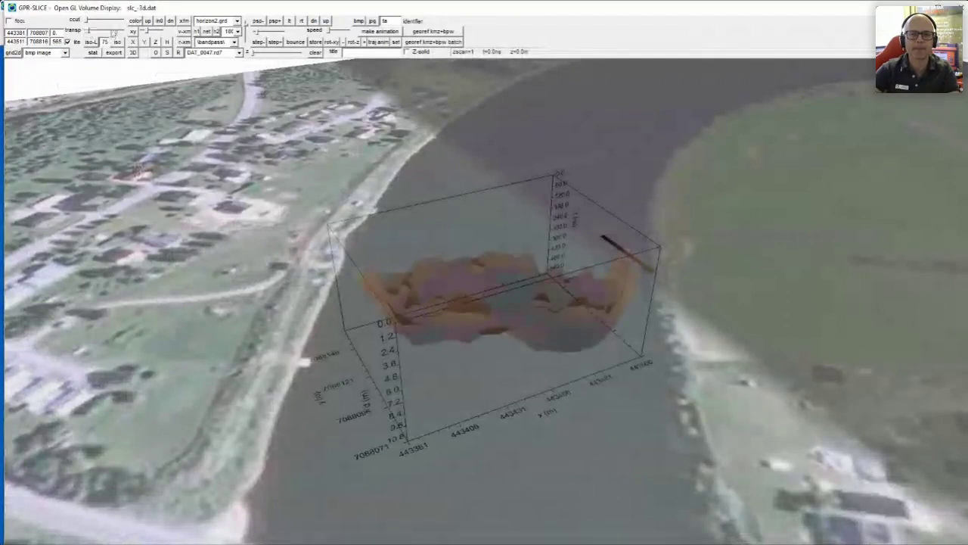
{"action": "mouse_move", "coordinate": [469, 246]}
{"action": "left_mouse_down"}
{"action": "mouse_move", "coordinate": [459, 209]}
{"action": "mouse_move", "coordinate": [447, 231]}
{"action": "mouse_move", "coordinate": [471, 214]}
{"action": "mouse_move", "coordinate": [480, 251]}
{"action": "left_mouse_up"}
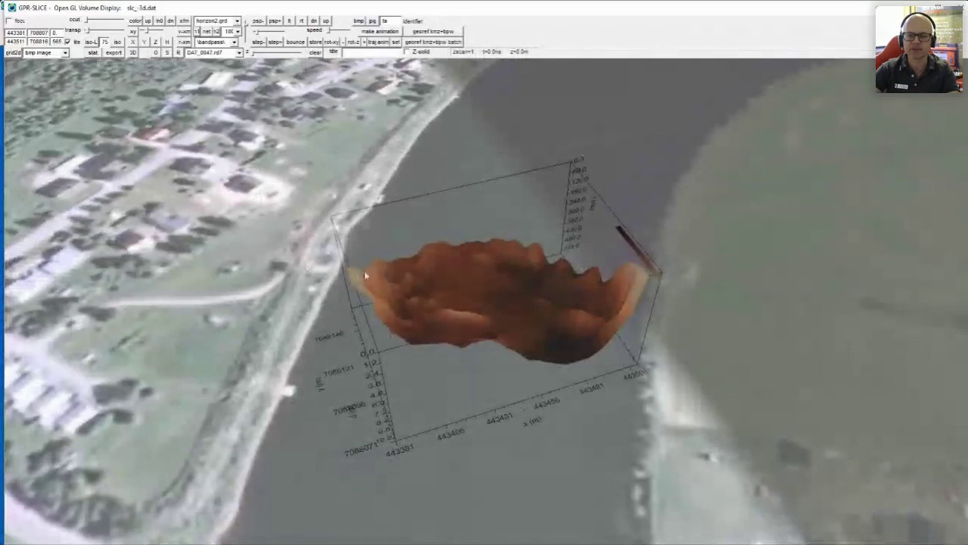
{"action": "left_click_drag", "start_coordinate": [634, 318], "coordinate": [614, 308]}
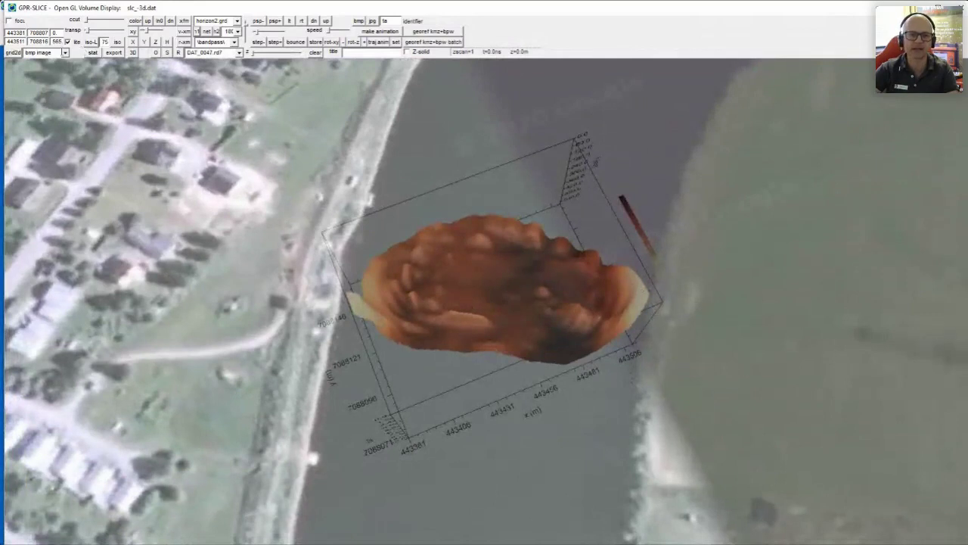
- Overlay the radar track on the horizon 2 surface and satellite map, and inspect the combined 3D view from several angles
{"action": "left_click", "coordinate": [66, 53]}
{"action": "left_click", "coordinate": [38, 70]}
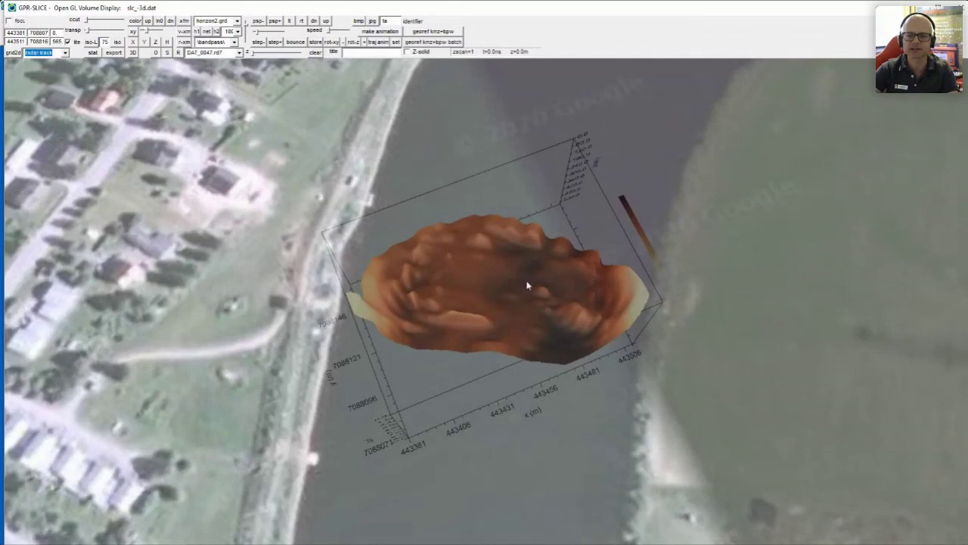
{"action": "left_click", "coordinate": [360, 252]}
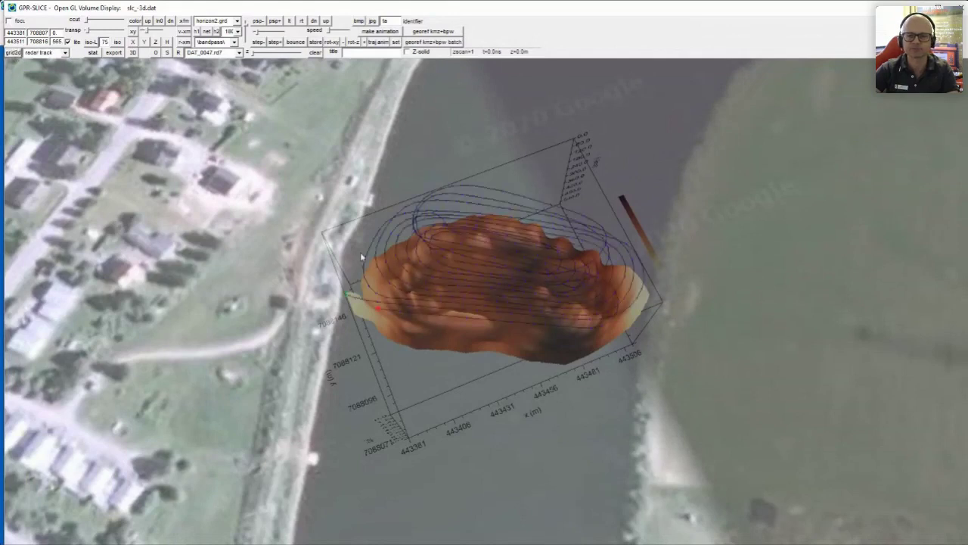
{"action": "left_click_drag", "start_coordinate": [457, 298], "coordinate": [432, 309]}
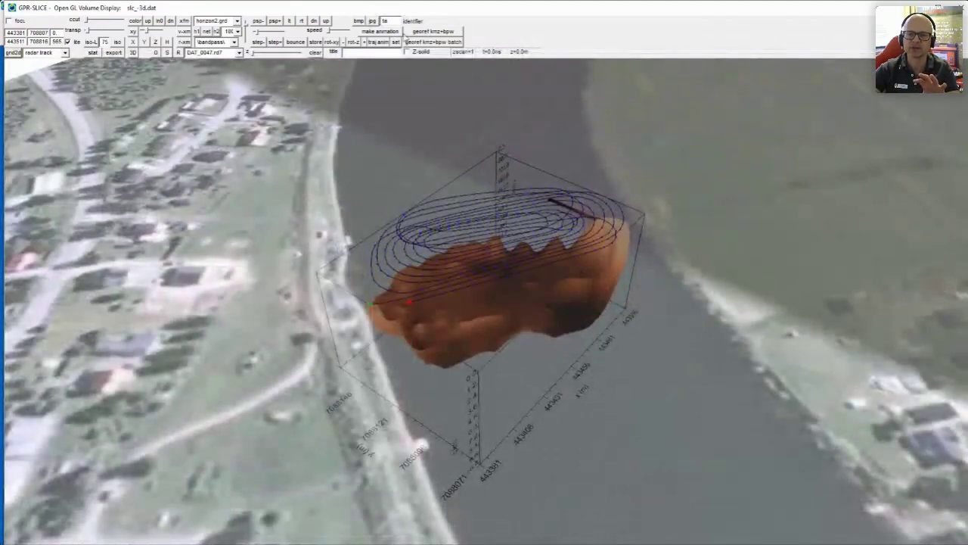
{"action": "left_click_drag", "start_coordinate": [503, 240], "coordinate": [530, 220]}
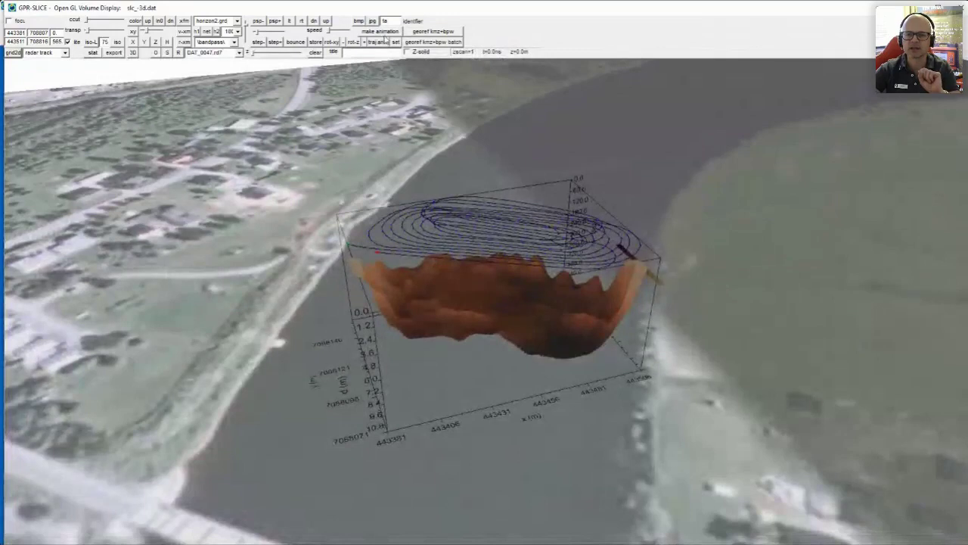
- Save the 3D view as a JPG image with the identifier ta, and inspect the model from other angles
{"action": "left_click", "coordinate": [381, 32]}
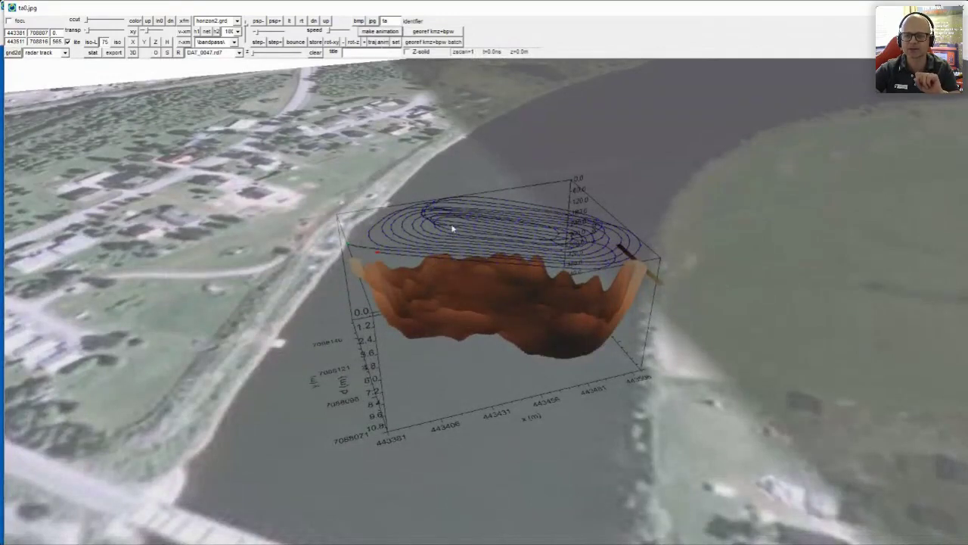
{"action": "left_click_drag", "start_coordinate": [452, 228], "coordinate": [421, 145]}
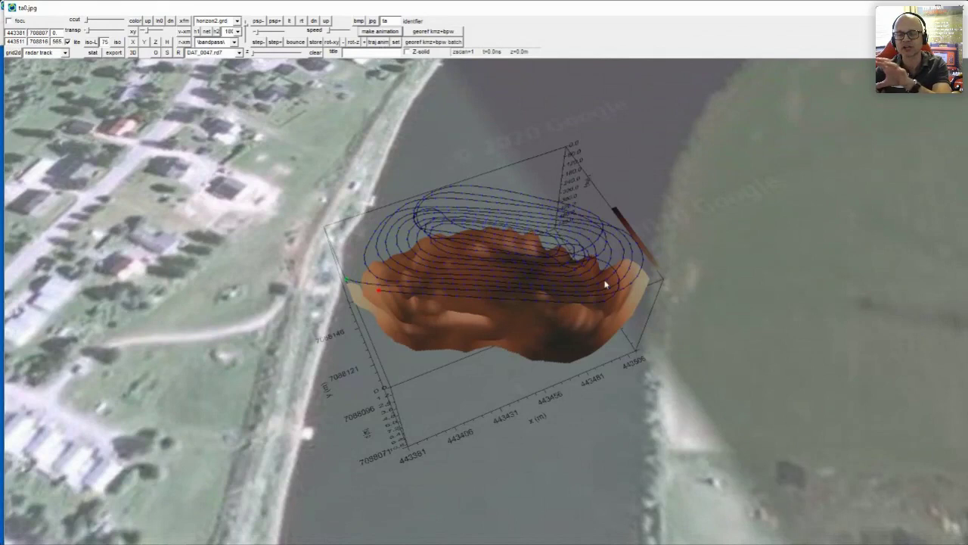
{"action": "left_click_drag", "start_coordinate": [500, 270], "coordinate": [443, 195]}
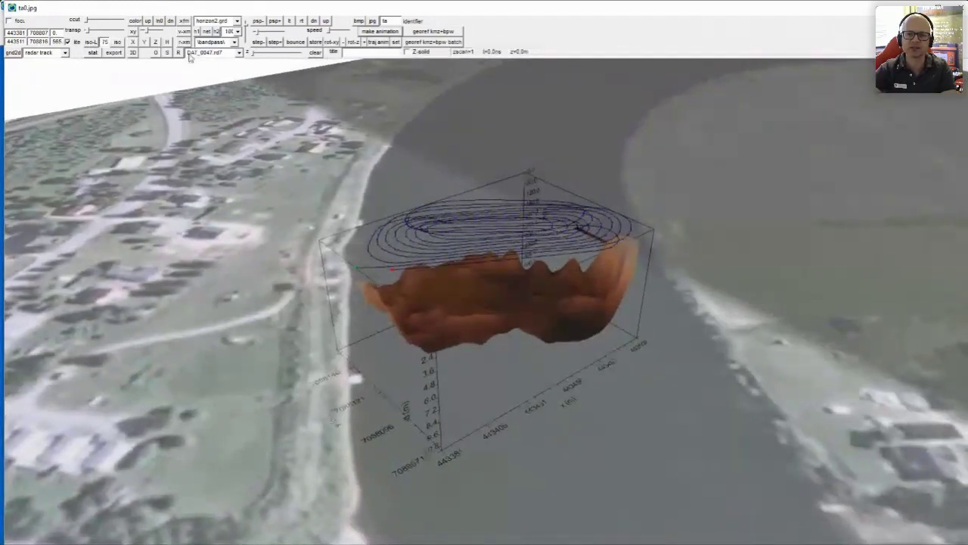
{"action": "left_click", "coordinate": [132, 53]}
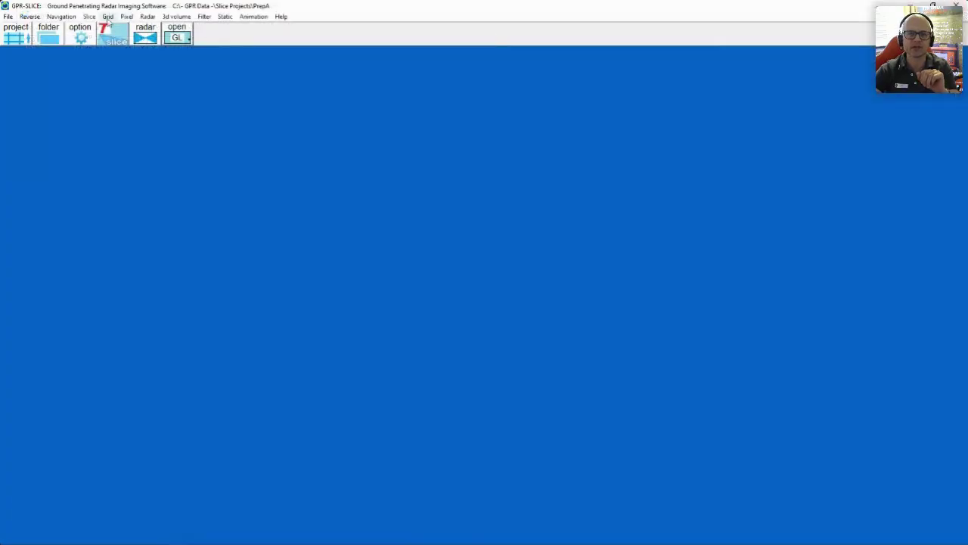
- Open the gridding settings, review the available slice export formats, and close the settings
{"action": "left_click", "coordinate": [106, 18]}
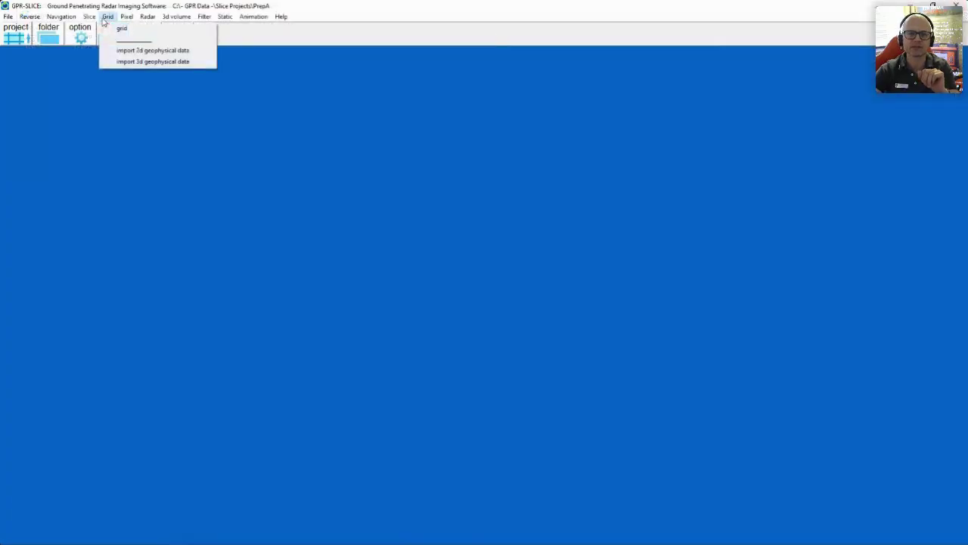
{"action": "left_click", "coordinate": [122, 29]}
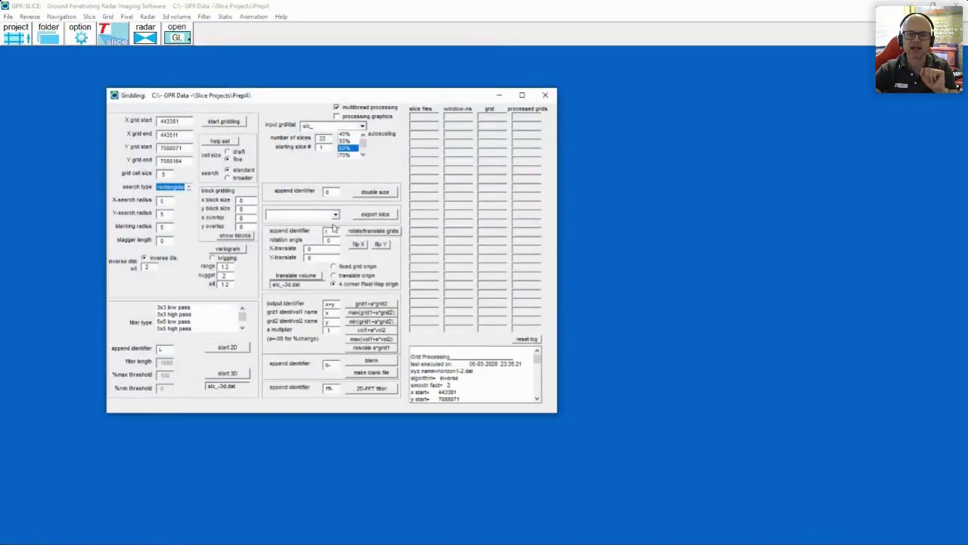
{"action": "left_click", "coordinate": [335, 215]}
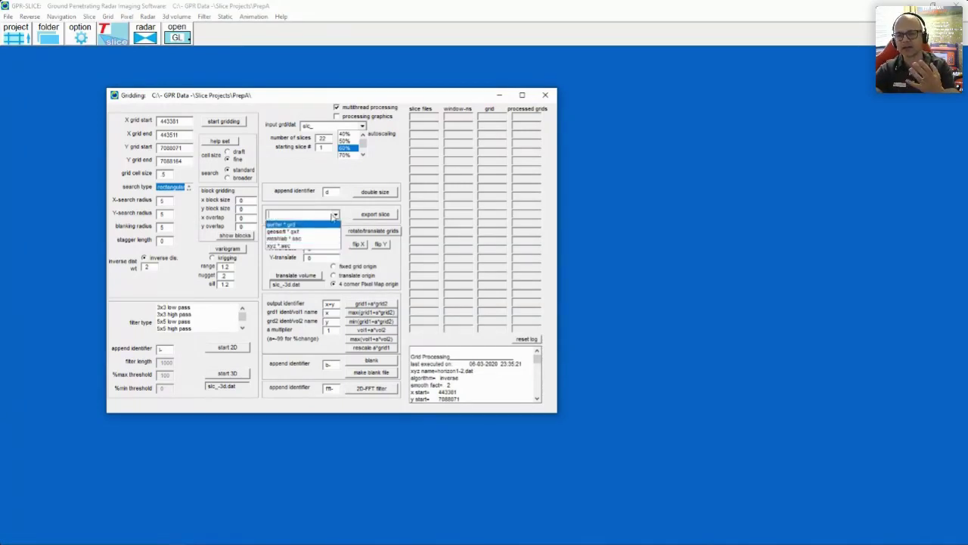
{"action": "left_click", "coordinate": [334, 215]}
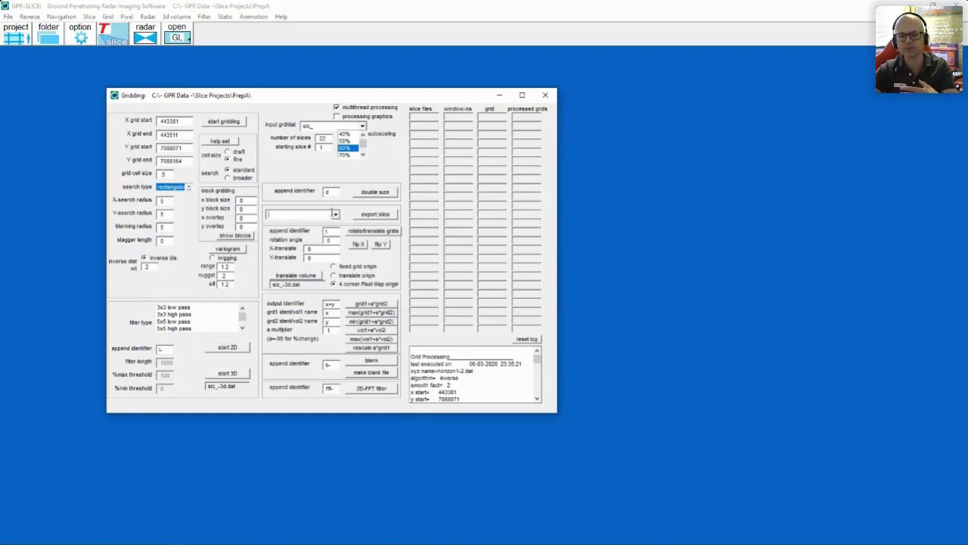
{"action": "left_click", "coordinate": [545, 94]}
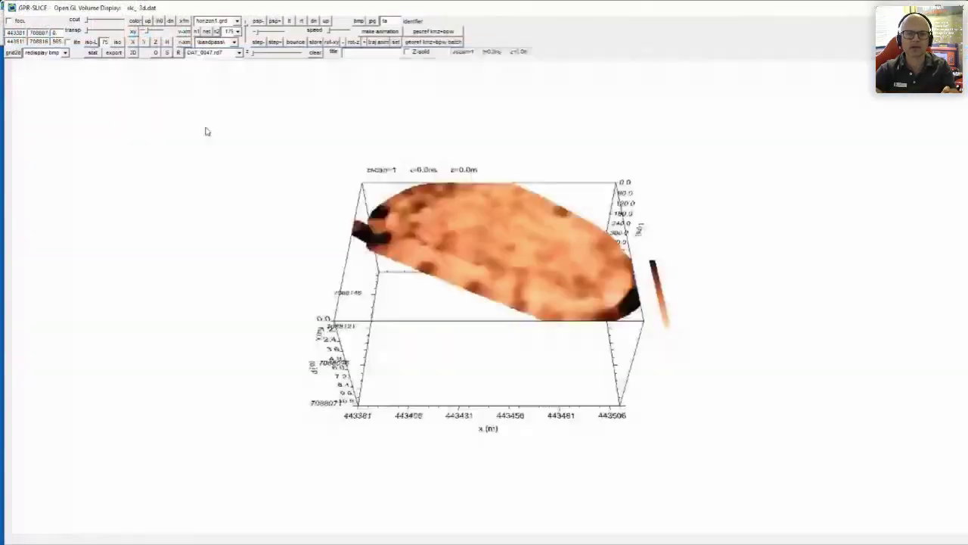
- Display the horizon2.grd surface in the 3D volume and tilt the view to show its relief
{"action": "left_click", "coordinate": [237, 21]}
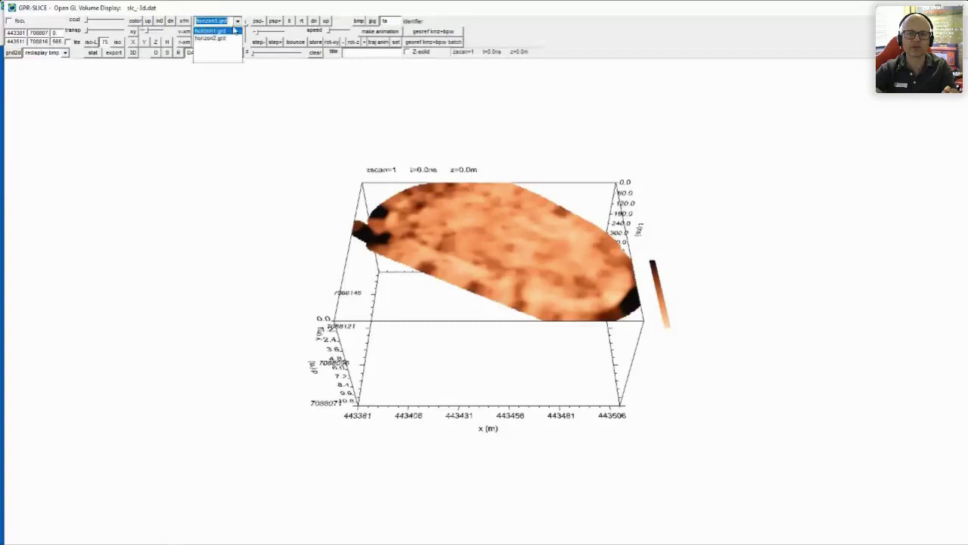
{"action": "left_click", "coordinate": [220, 38]}
{"action": "left_click_drag", "start_coordinate": [421, 289], "coordinate": [454, 324]}
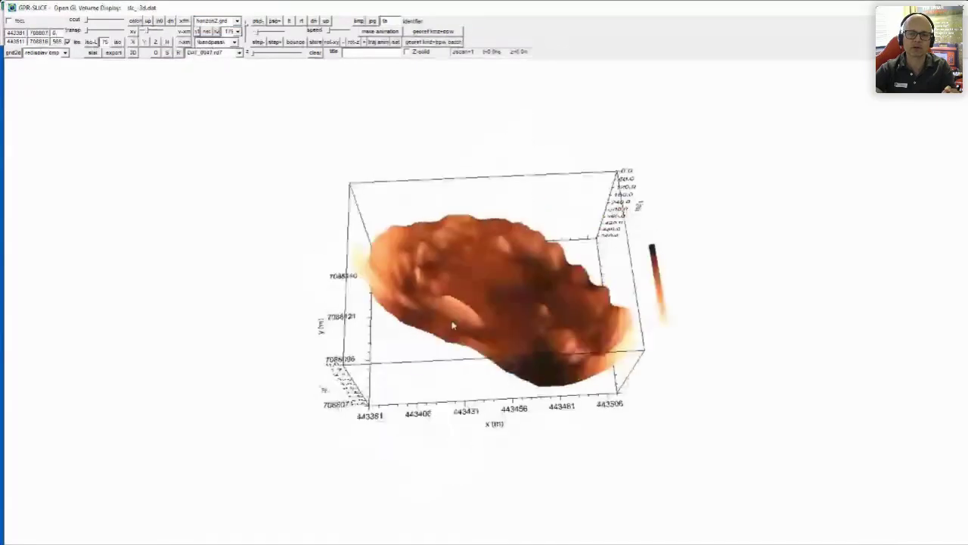
- Reopen the BMP image overlay settings, look at the browser for choosing another bitmap, and close the dialogs
{"action": "left_click", "coordinate": [19, 55]}
{"action": "left_click", "coordinate": [66, 53]}
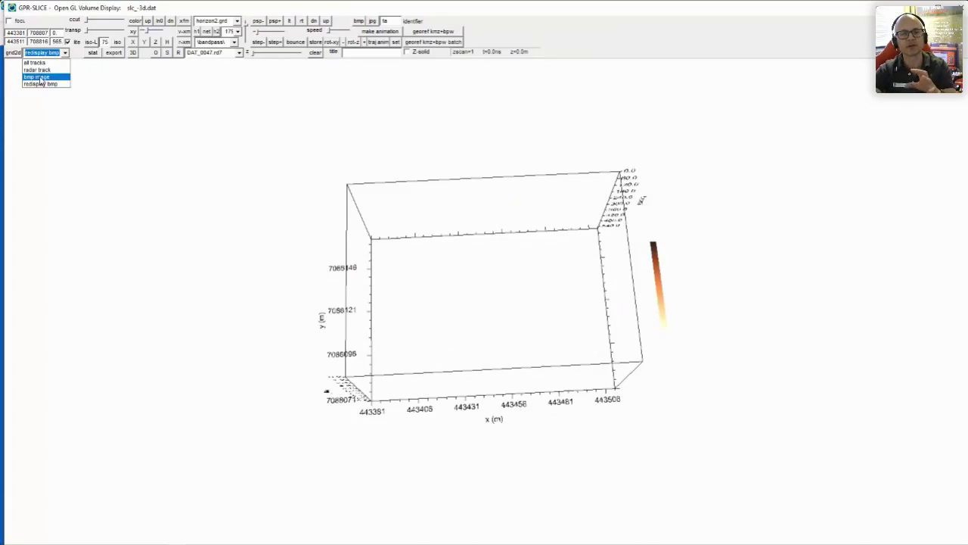
{"action": "left_click", "coordinate": [41, 77]}
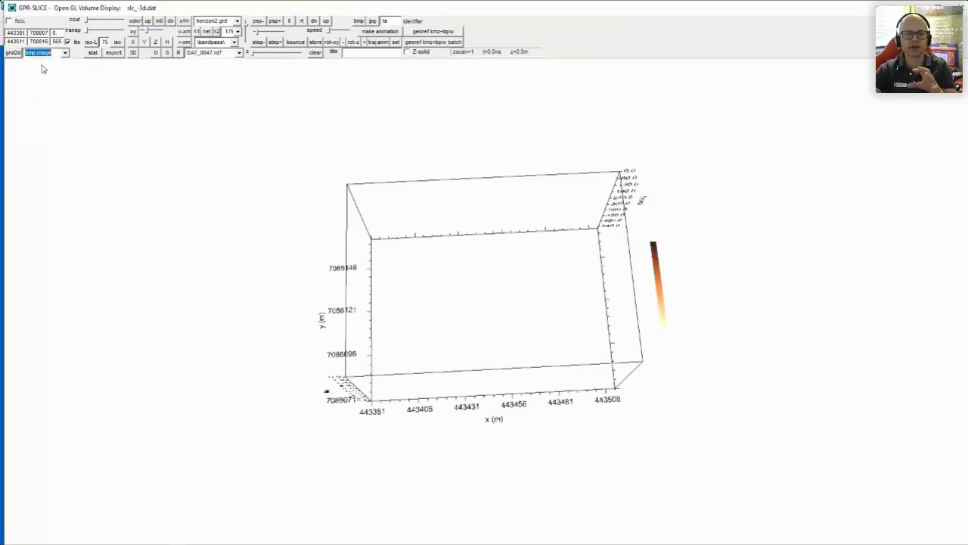
{"action": "left_click", "coordinate": [13, 53]}
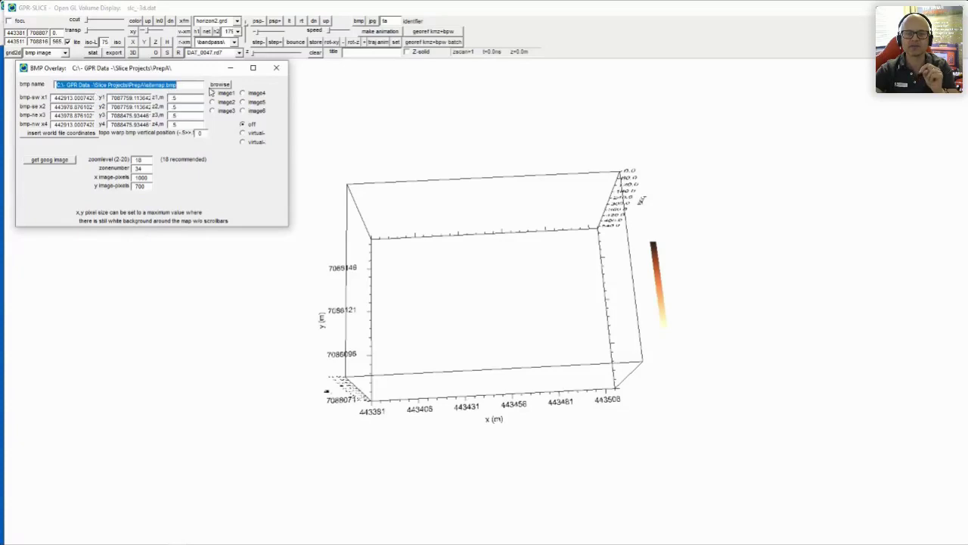
{"action": "left_click", "coordinate": [220, 84]}
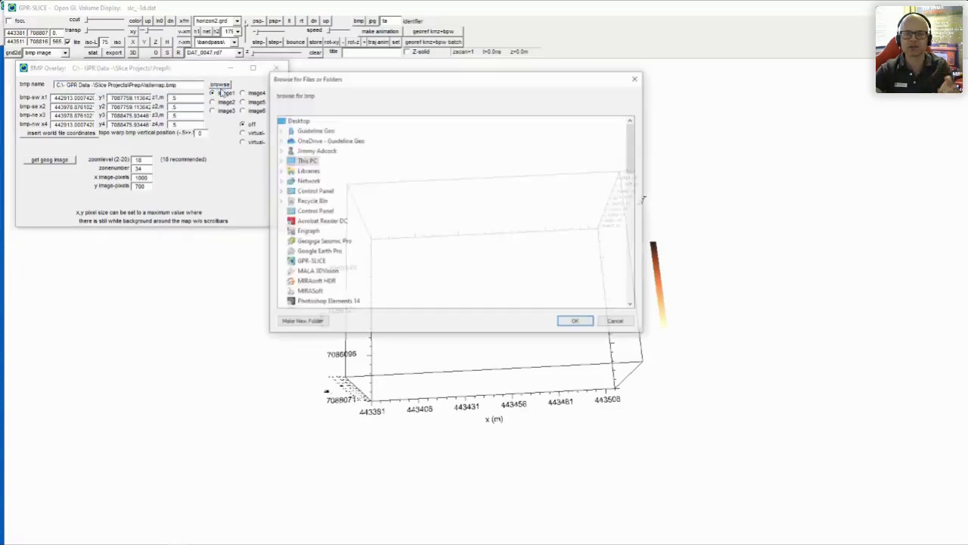
{"action": "left_click", "coordinate": [636, 77]}
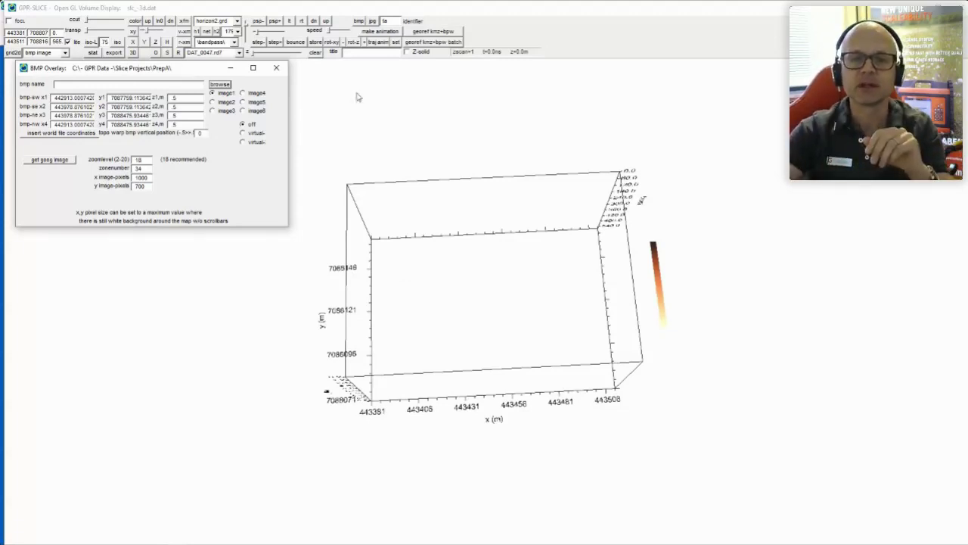
{"action": "left_click", "coordinate": [276, 67]}
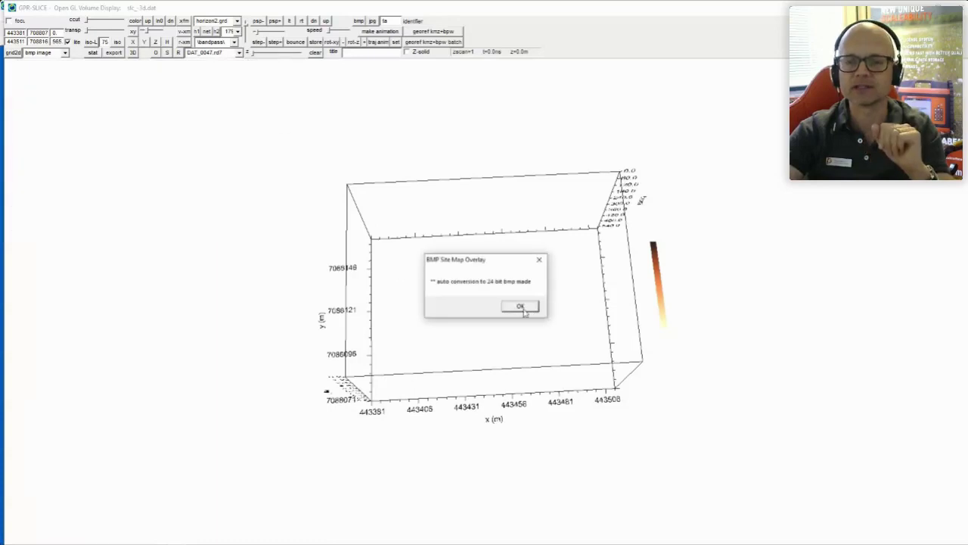
{"action": "left_click", "coordinate": [522, 307]}
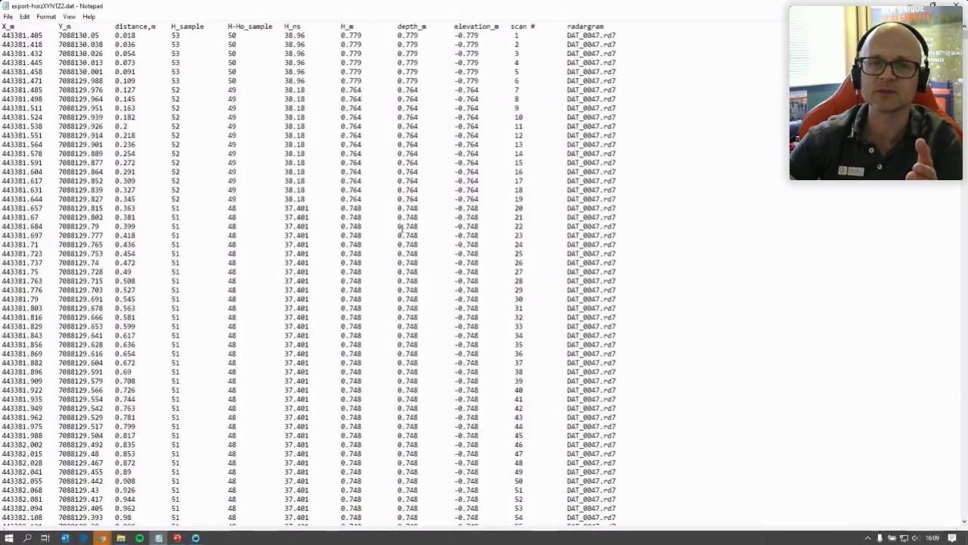
- Examine the exported horizon coordinates and depths in export-horzXYNTZ2.dat in Notepad, with the window maximized
{"action": "double_click", "coordinate": [321, 10]}
{"action": "left_click_drag", "start_coordinate": [321, 11], "coordinate": [307, 68]}
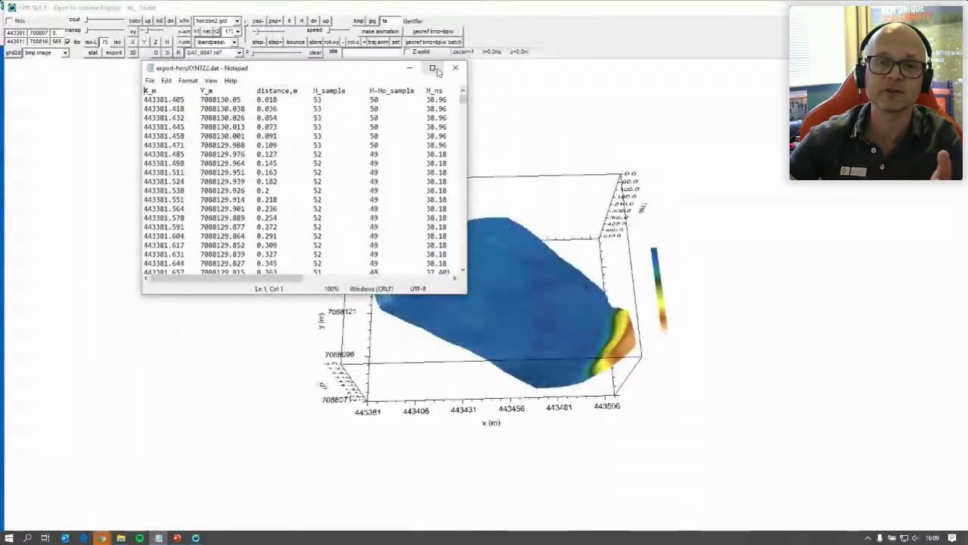
{"action": "left_click", "coordinate": [433, 68]}
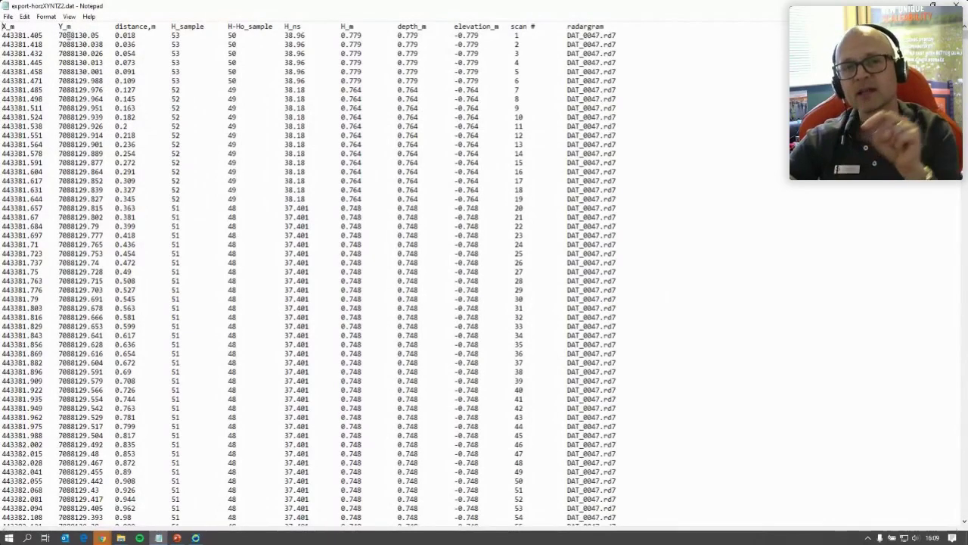